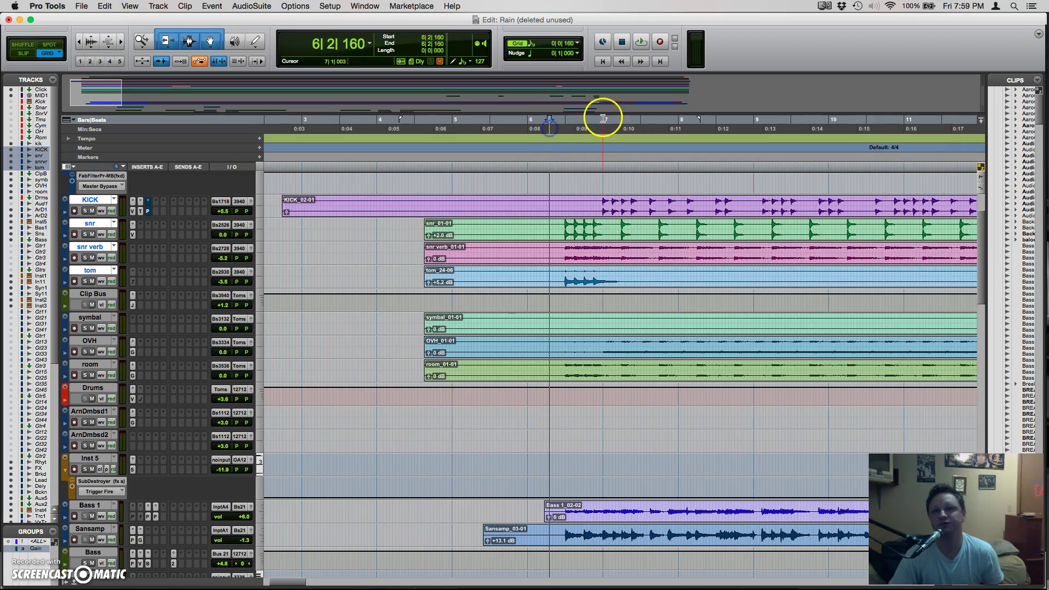
Step: Examine the session's drum, bass, synth, guitar and vocal tracks along the timeline
left_click(438, 108)
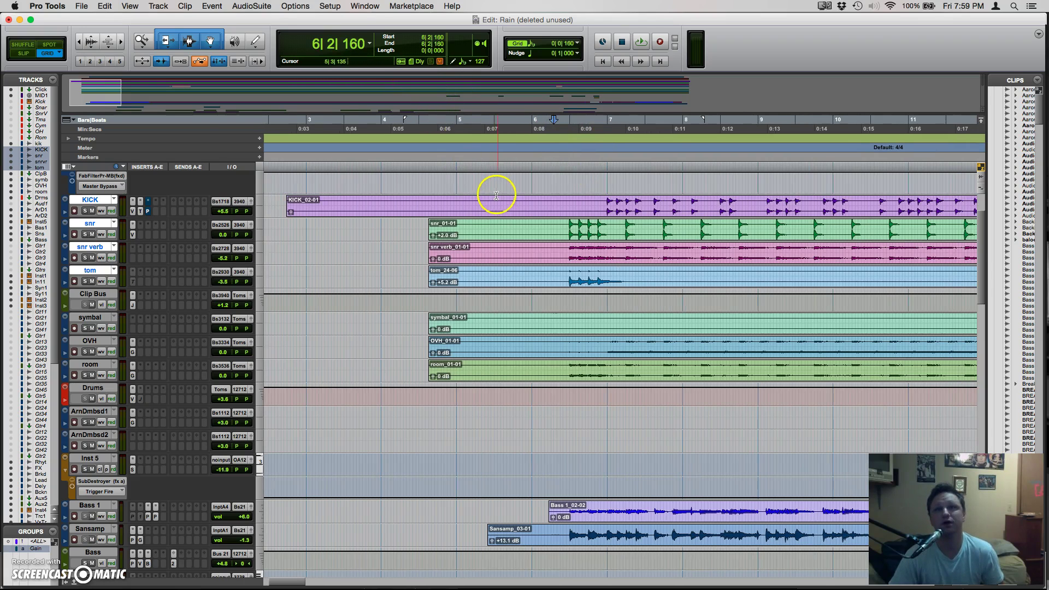
scroll(495, 202, "right", 10)
scroll(495, 206, "right", 10)
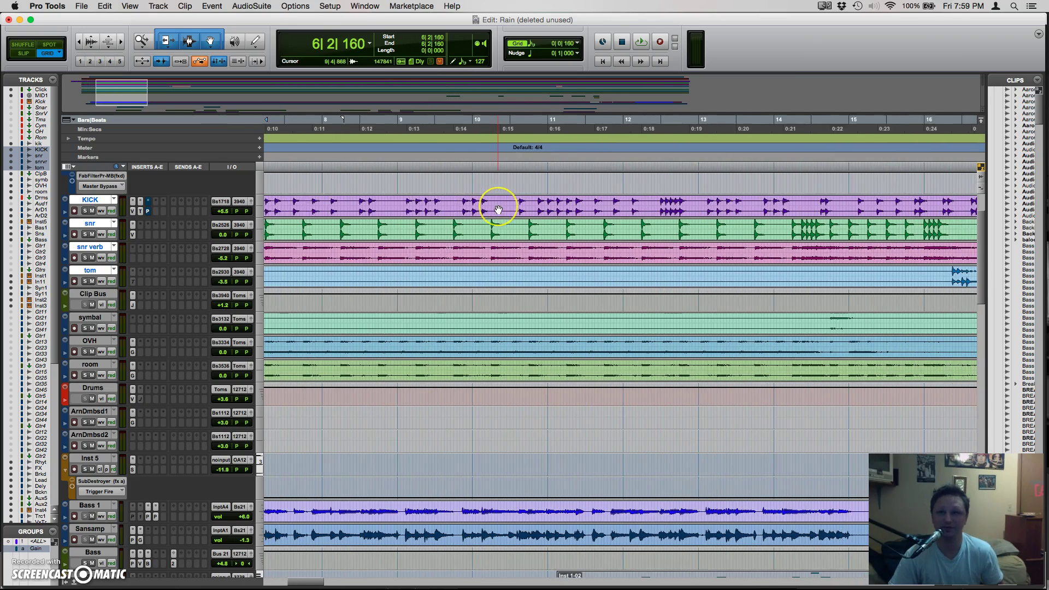
left_click(505, 204)
scroll(508, 200, "down", 1)
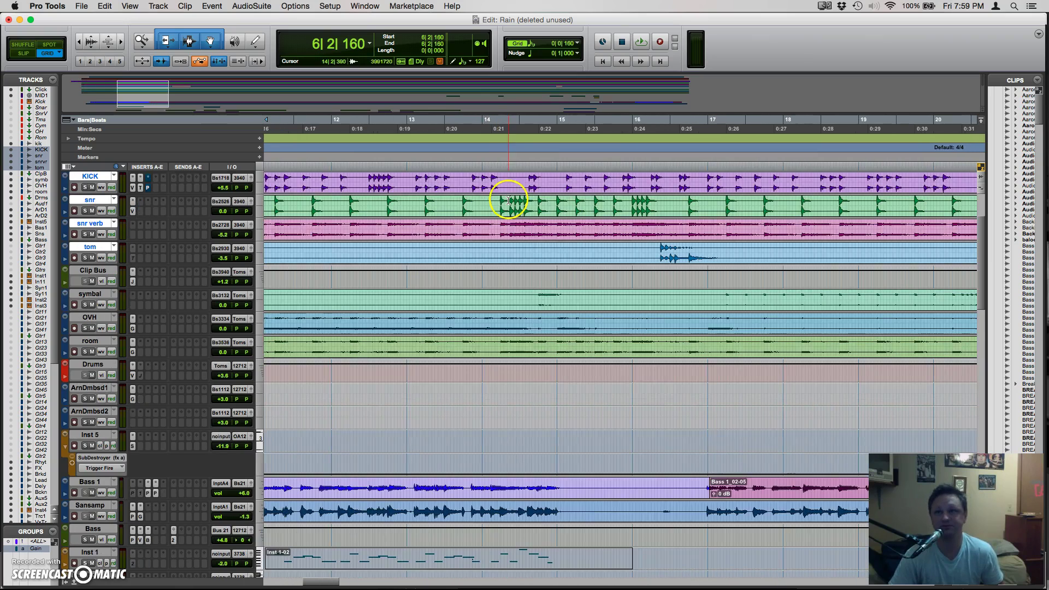
scroll(584, 499, "down", 5)
scroll(529, 435, "down", 10)
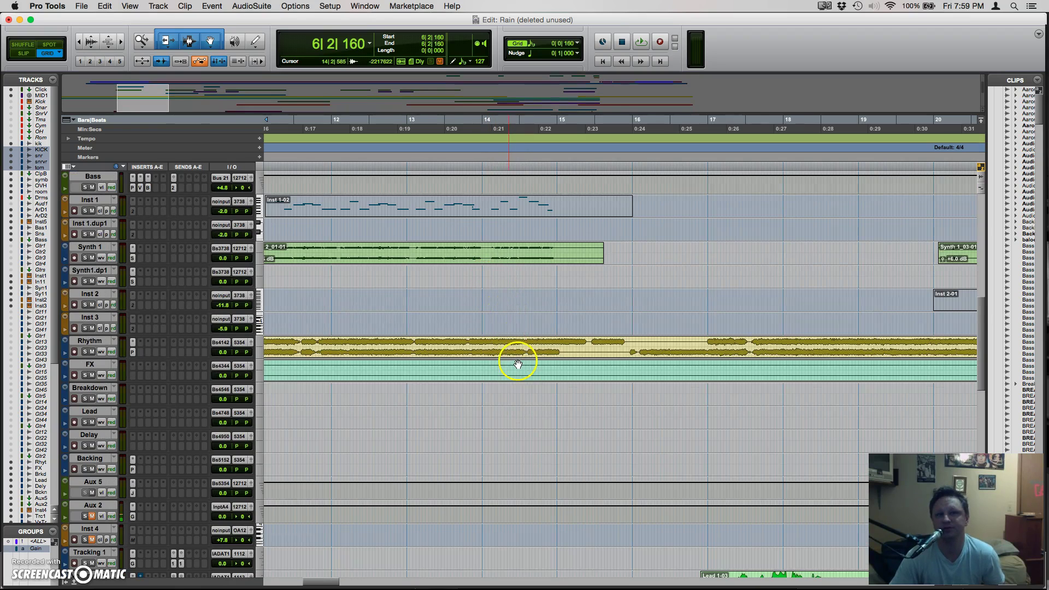
scroll(518, 364, "up", 9)
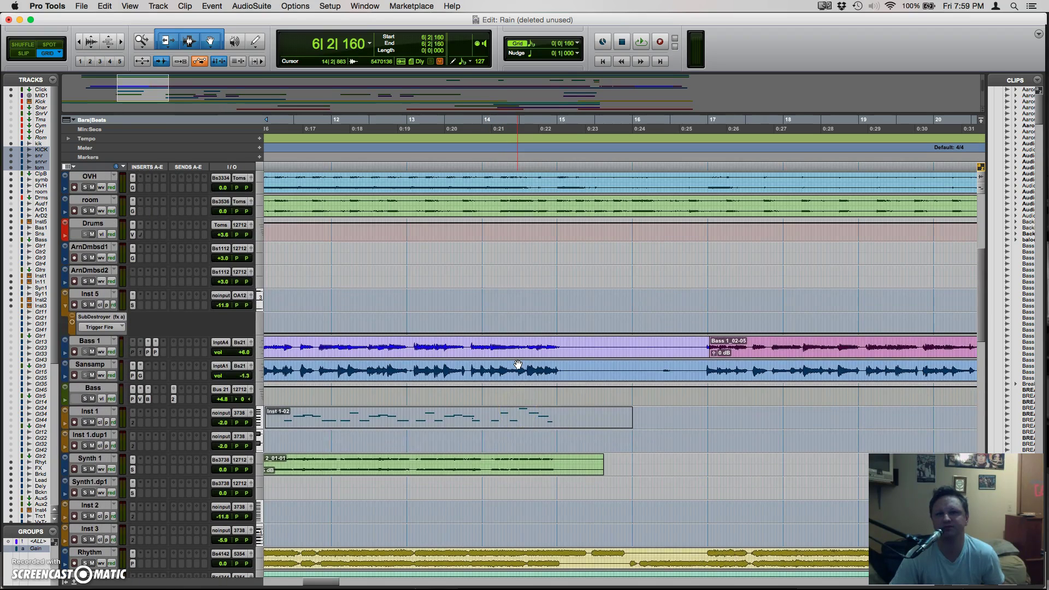
scroll(518, 364, "up", 10)
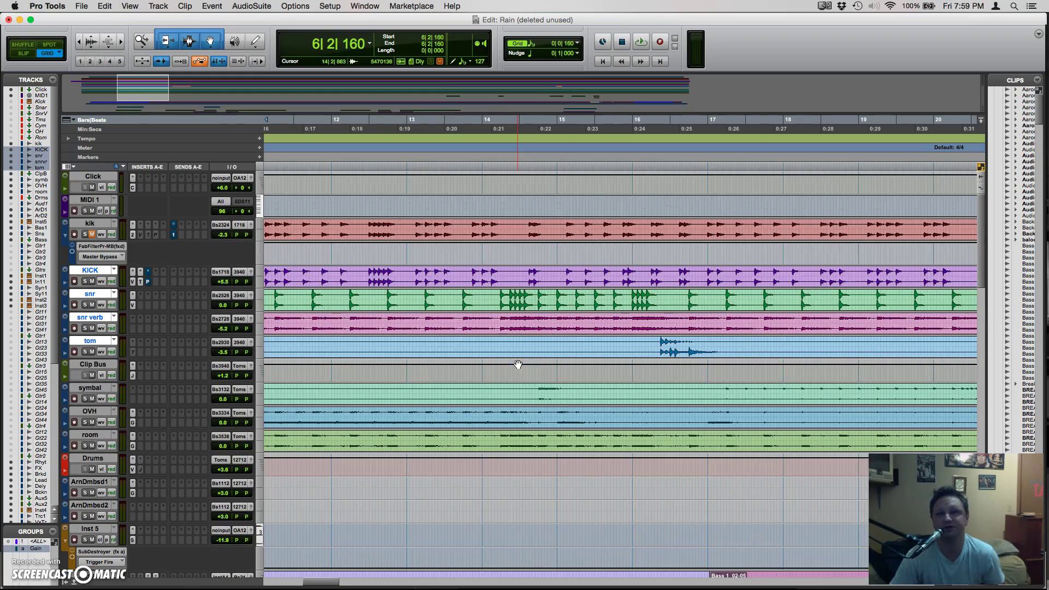
scroll(463, 300, "down", 12)
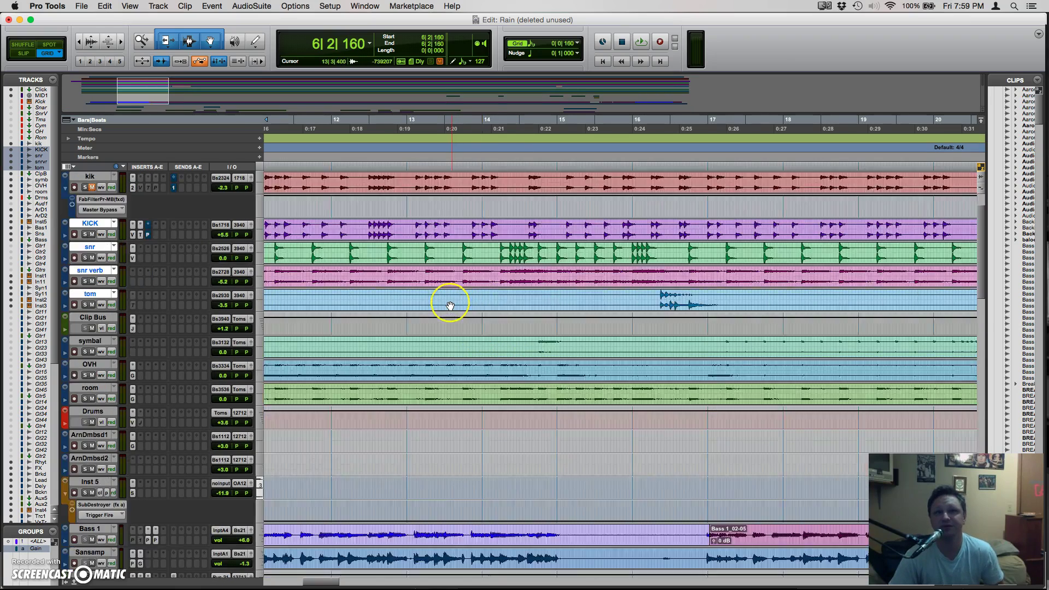
scroll(450, 306, "down", 10)
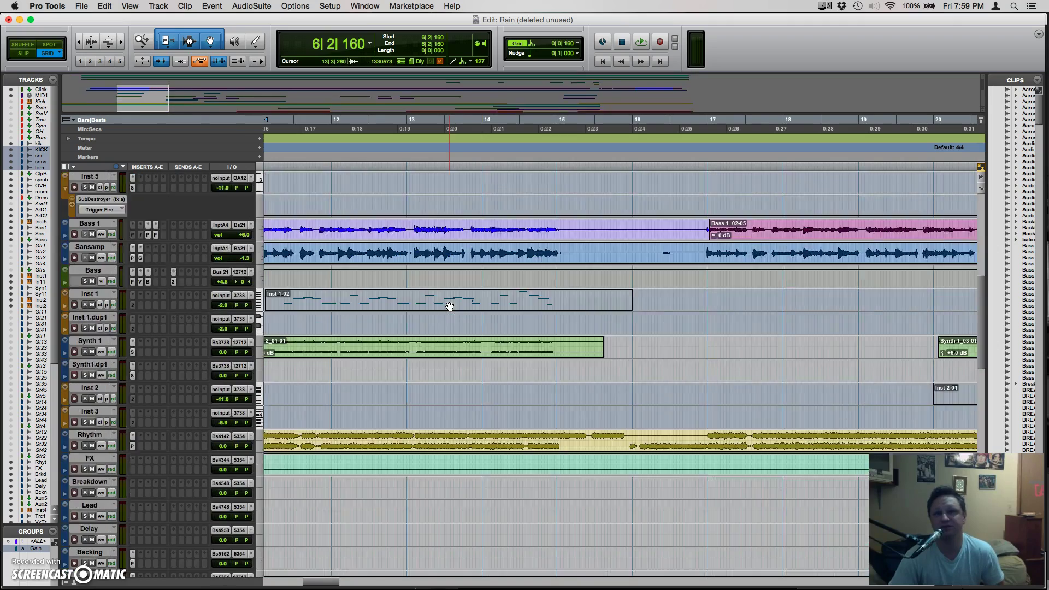
scroll(447, 307, "up", 9)
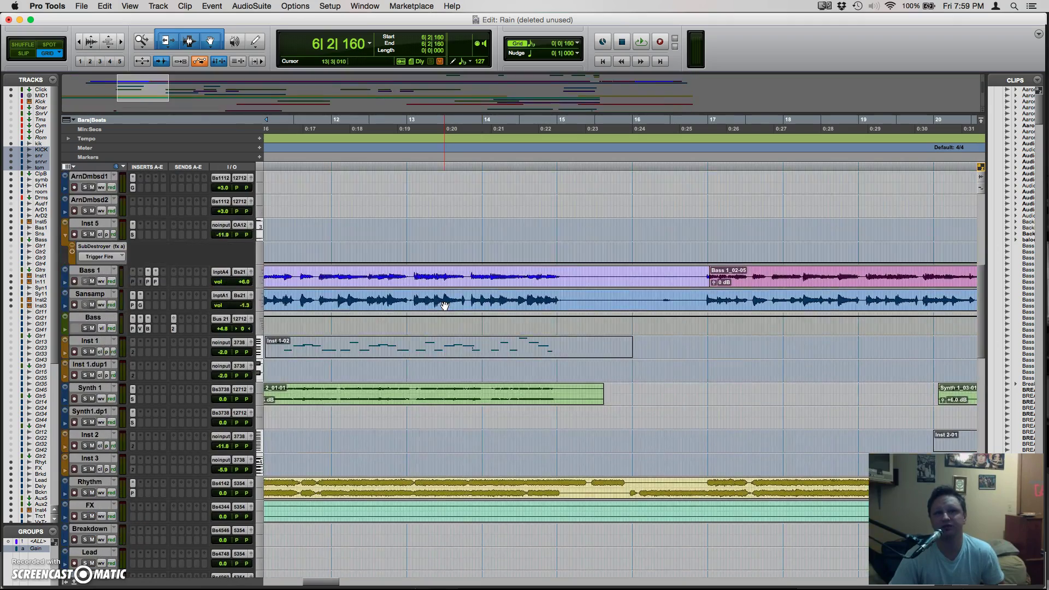
scroll(439, 301, "down", 1)
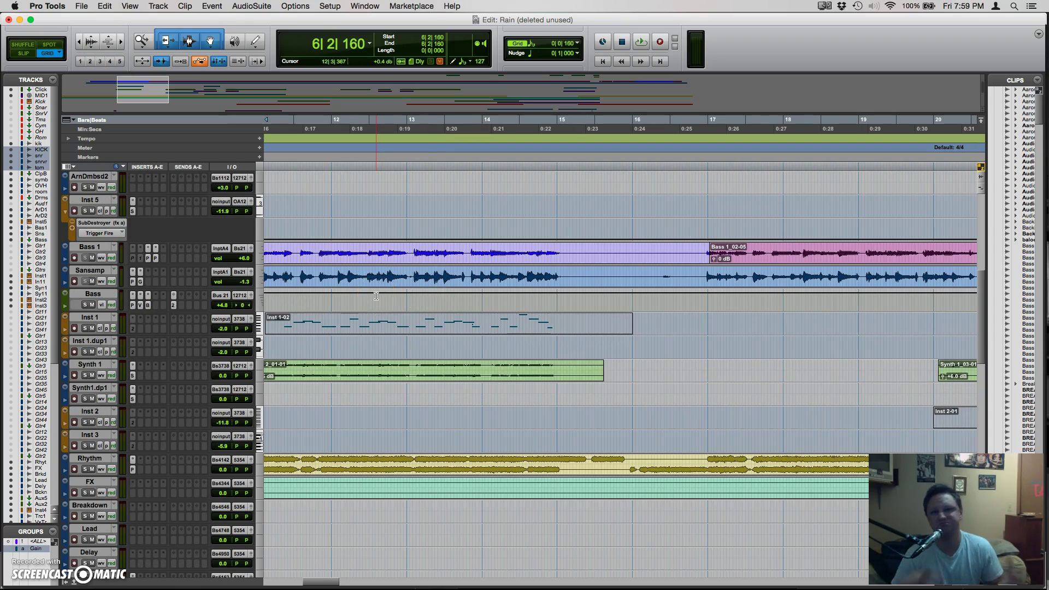
left_click_drag(379, 312, 414, 324)
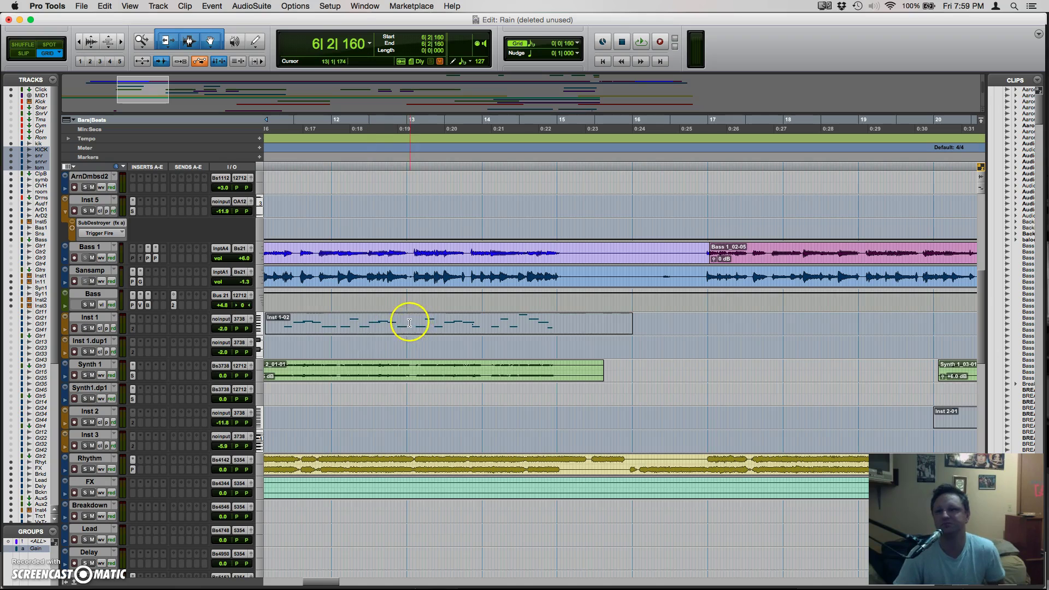
scroll(387, 265, "up", 6)
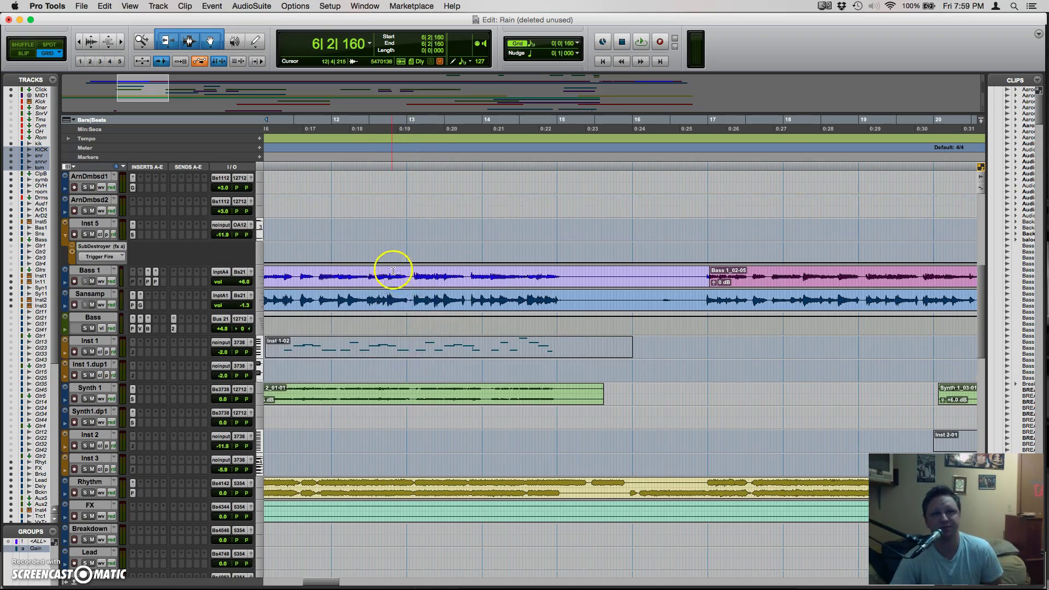
scroll(473, 258, "up", 5)
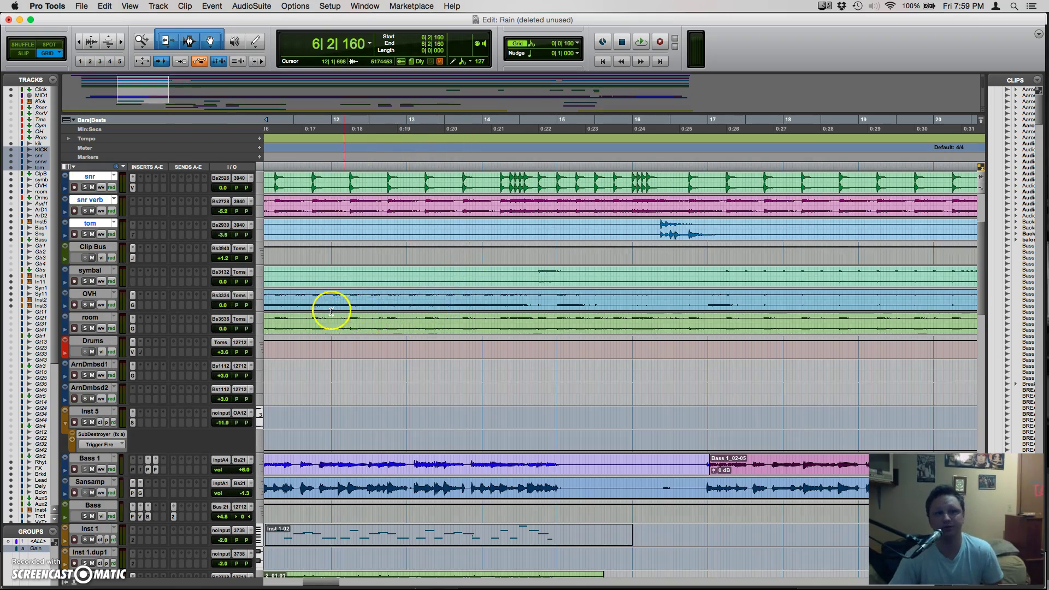
scroll(330, 308, "down", 11)
scroll(331, 312, "down", 15)
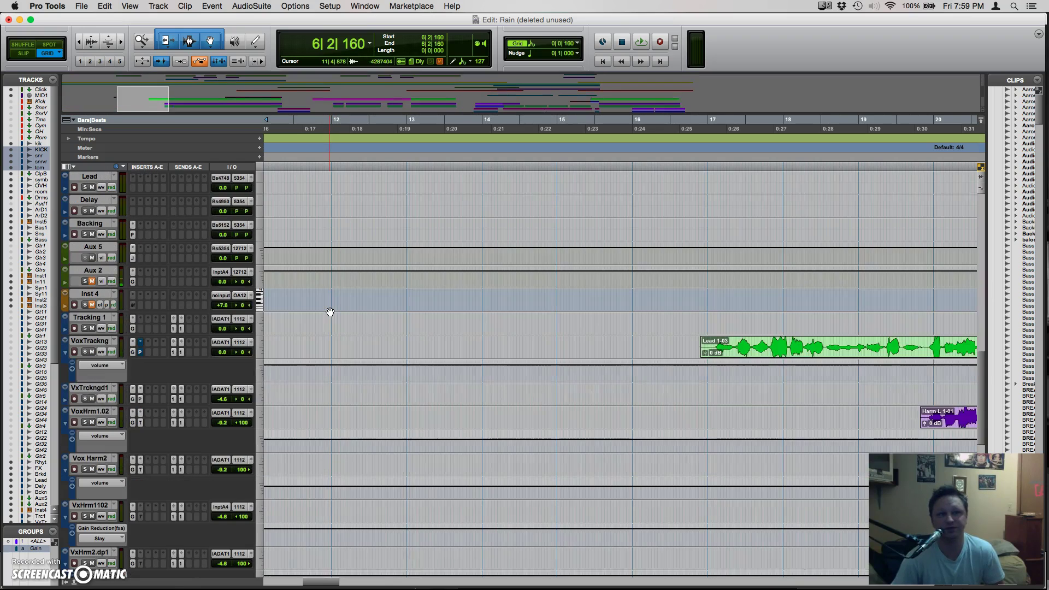
scroll(311, 304, "down", 1)
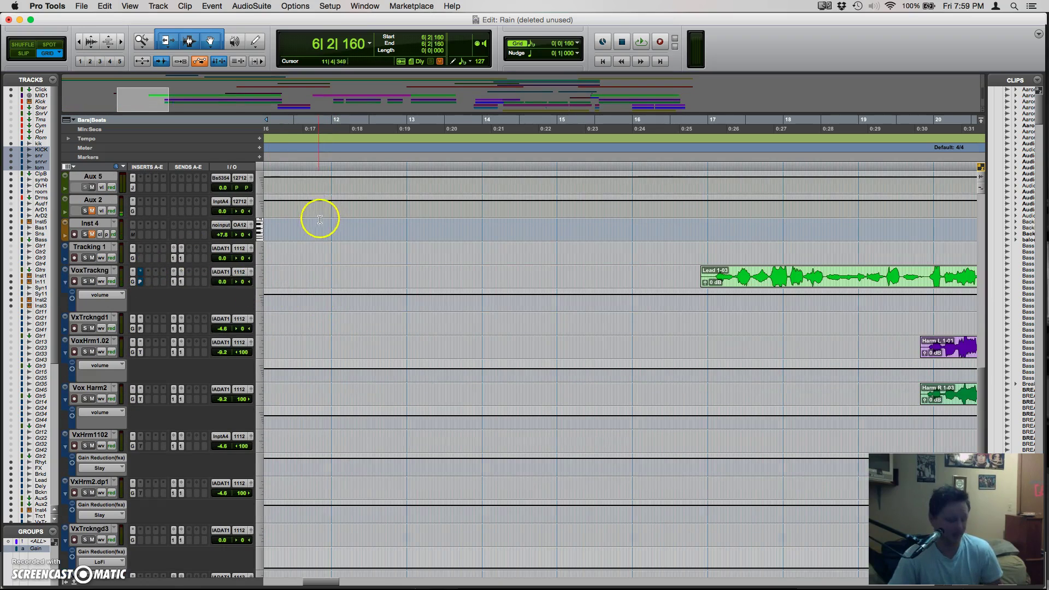
Step: Save the session
scroll(452, 195, "down", 3)
key("super+s")
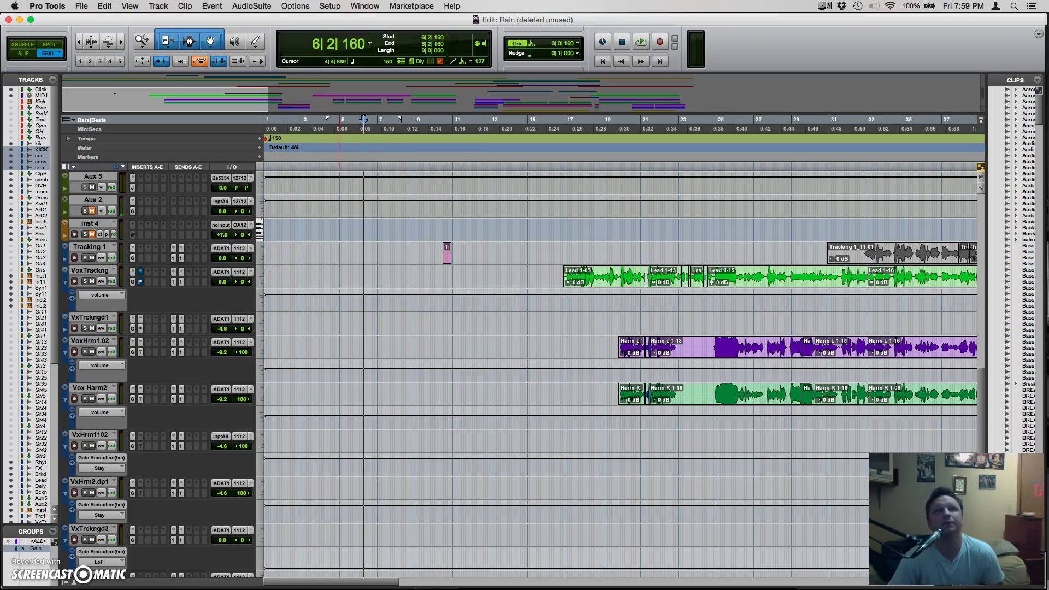
left_click(81, 6)
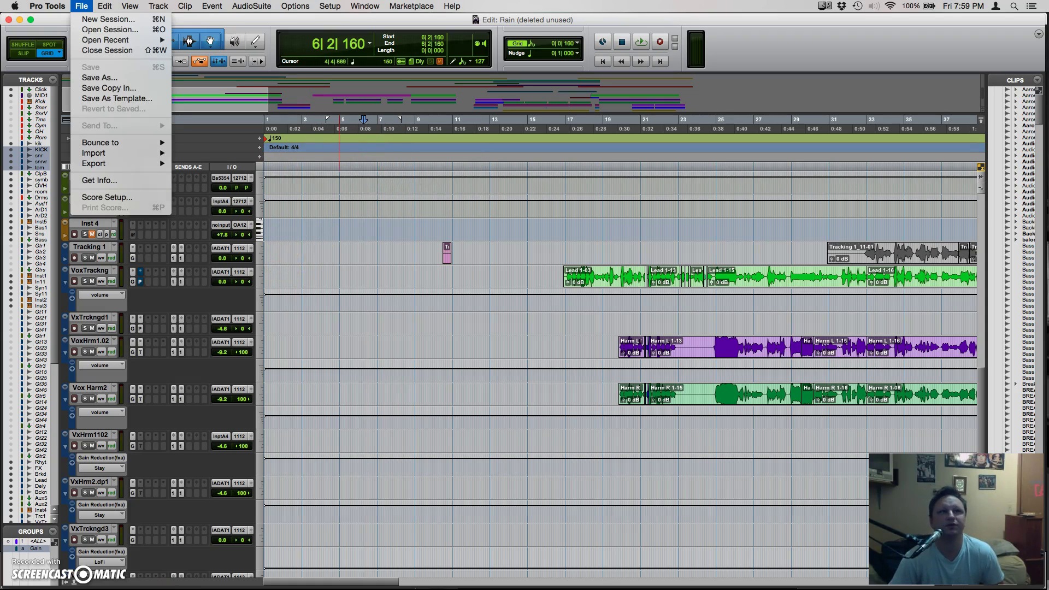
key("Escape")
Step: Play the song from bar 17 and solo the Vox Tracking lead vocal
left_click(560, 161)
key("space")
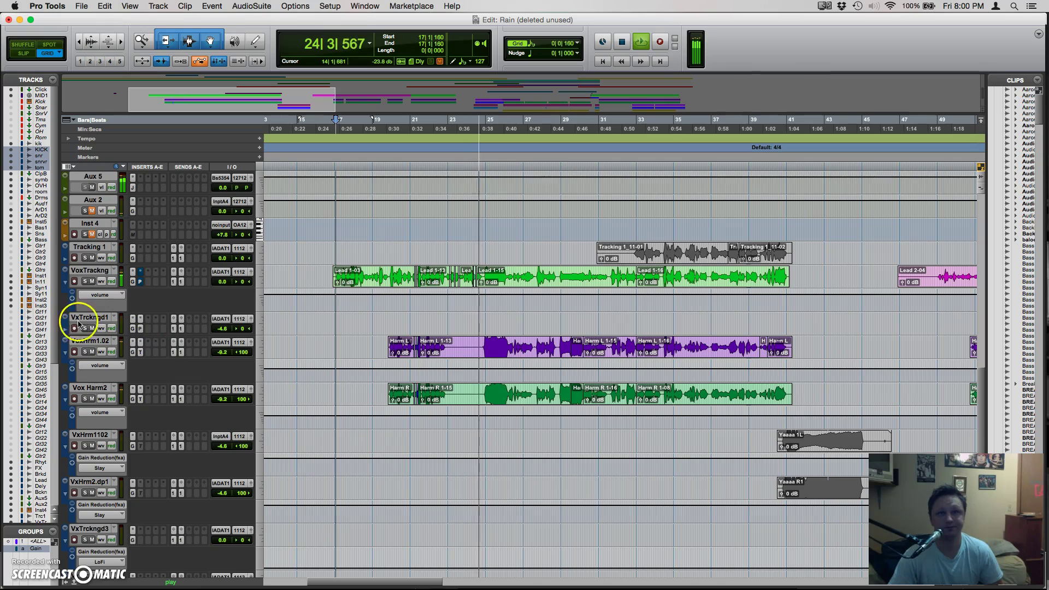
left_click(85, 280)
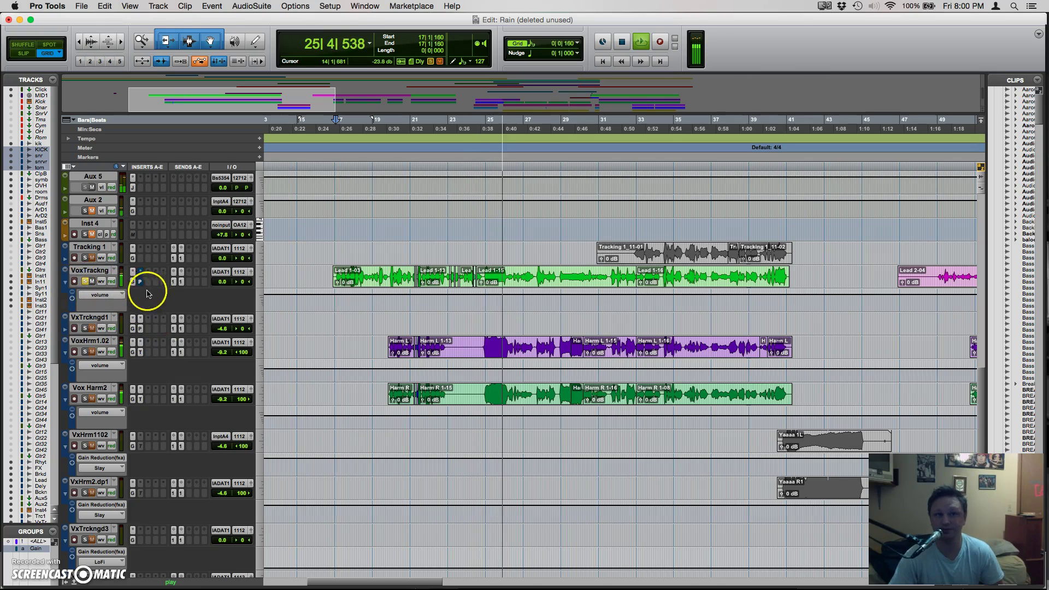
Step: Open the Gain Reduction plug-in on the Vox Tracking track and copy its current settings
left_click(132, 273)
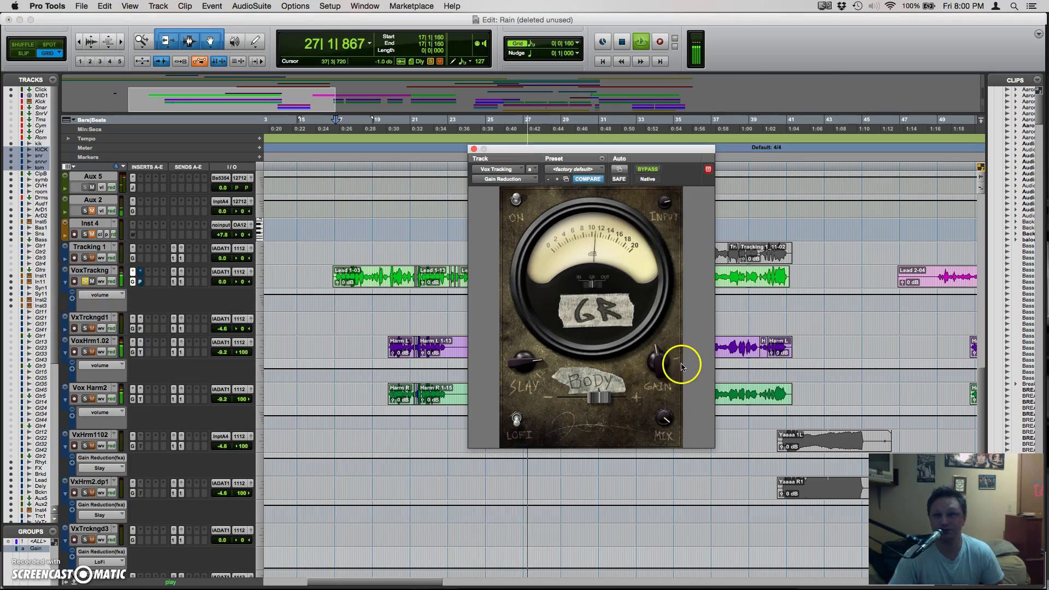
left_click(602, 158)
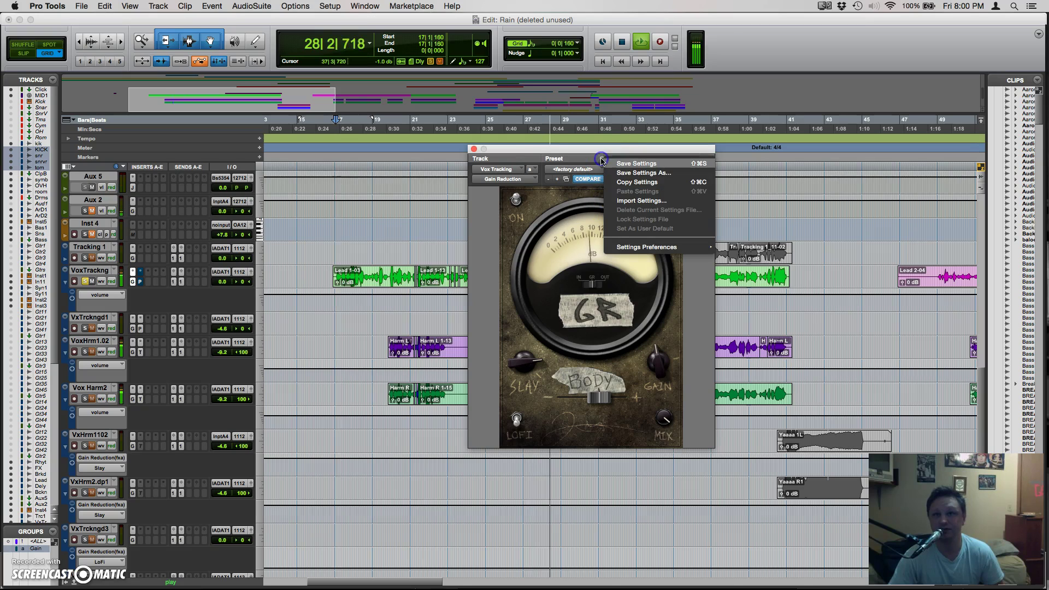
left_click(628, 184)
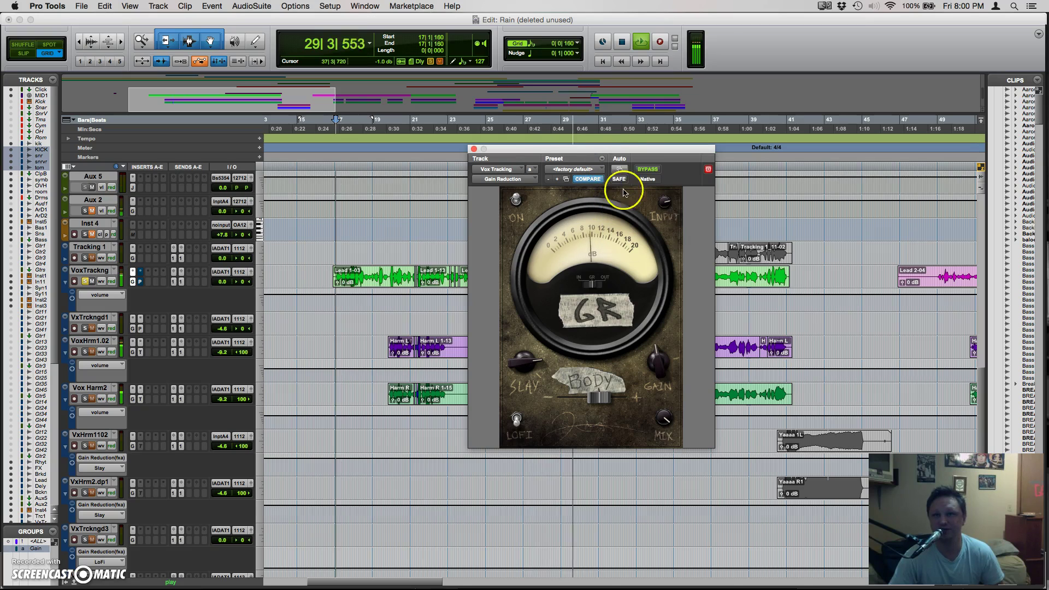
Step: Try different Slay and Input amounts in Gain Reduction while the vocal plays
left_click_drag(520, 359, 496, 300)
left_click_drag(500, 350, 508, 309)
mouse_move(665, 201)
left_mouse_down()
mouse_move(668, 283)
mouse_move(667, 180)
left_mouse_up()
Step: Move the playback start to bar 21 beat 3, reset Input, and try Gain levels up to 35.6 dB
left_click(420, 131)
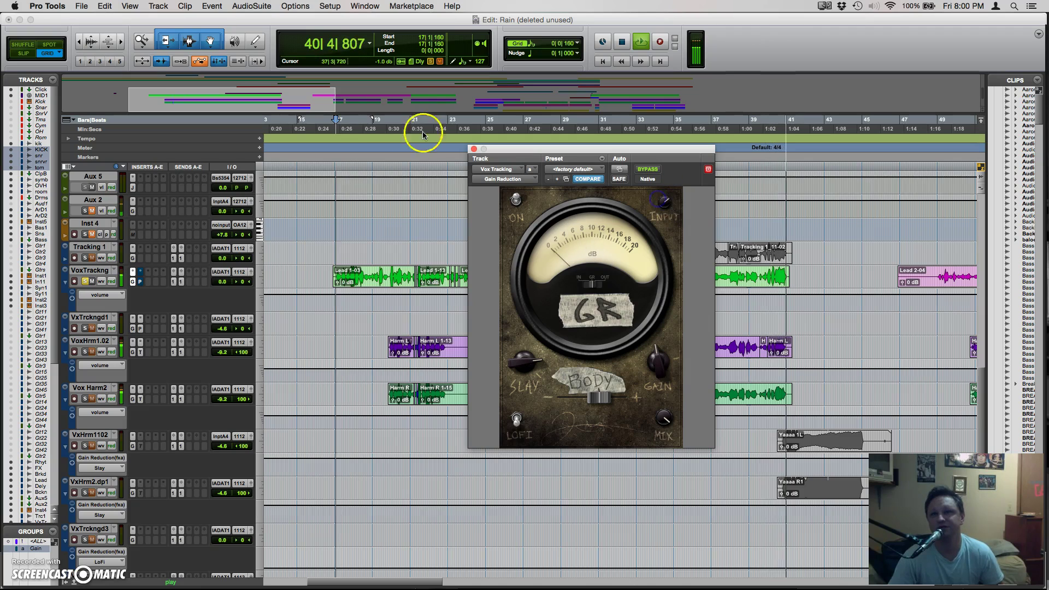
left_click(666, 202)
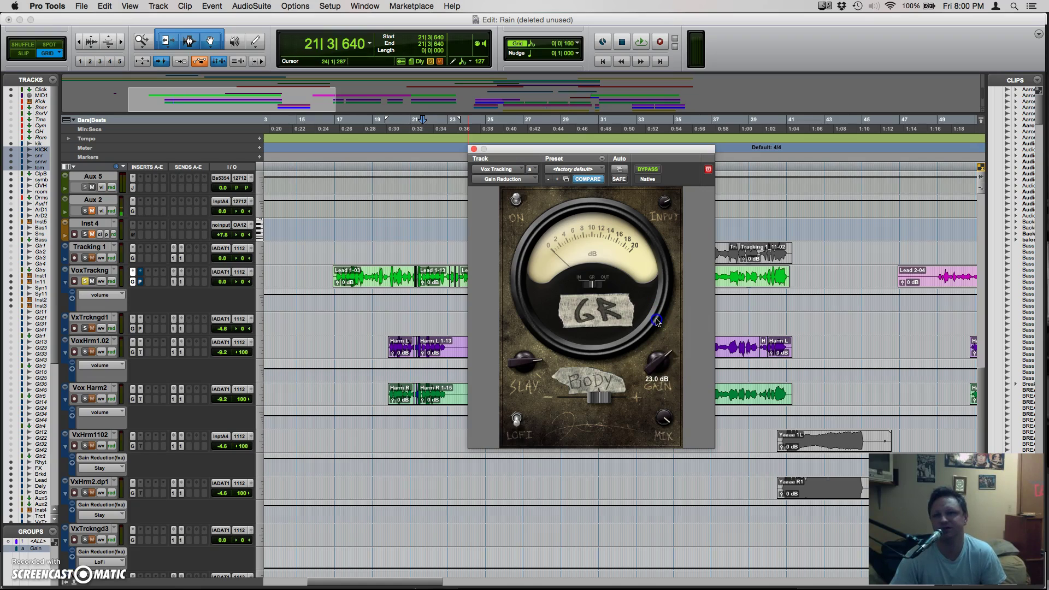
left_click_drag(661, 328, 656, 331)
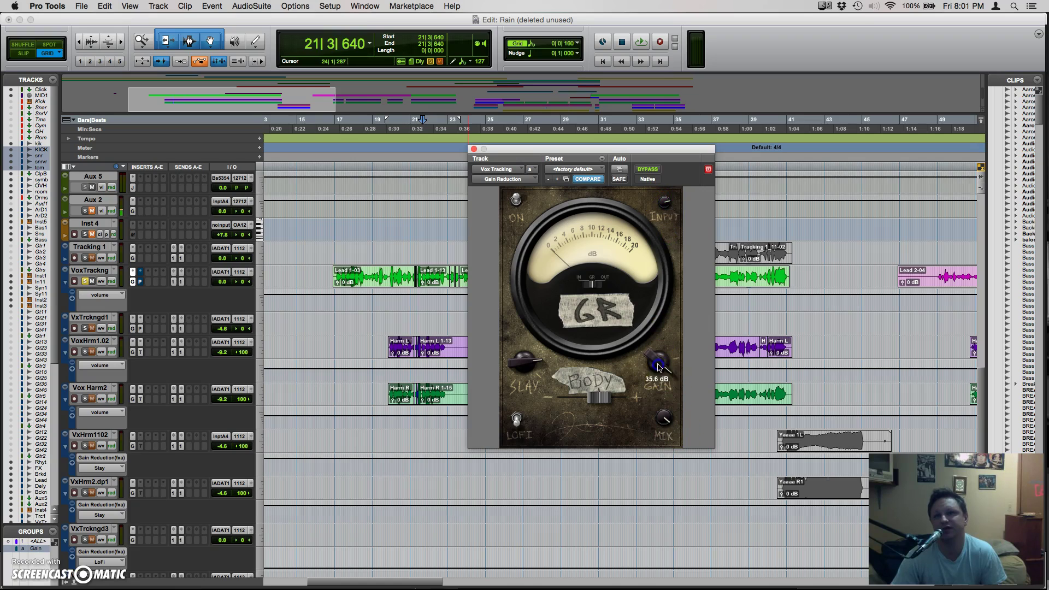
Step: Play the vocal from bar 21 and balance Input against Gain, bringing Gain to about 17.3 dB
key("space")
left_click_drag(659, 364, 643, 494)
left_click(671, 154)
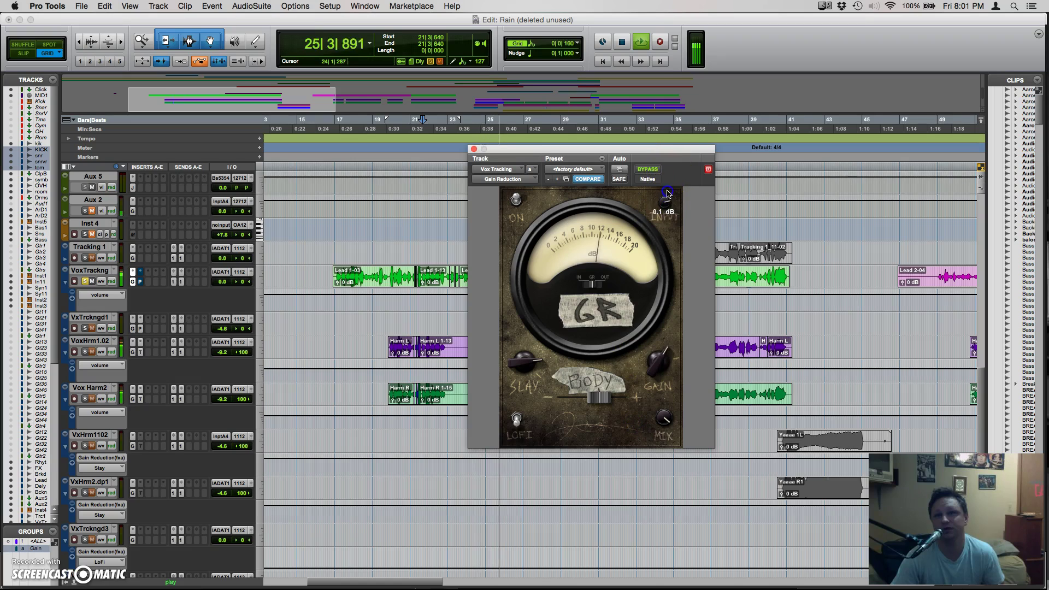
left_click_drag(670, 350, 657, 404)
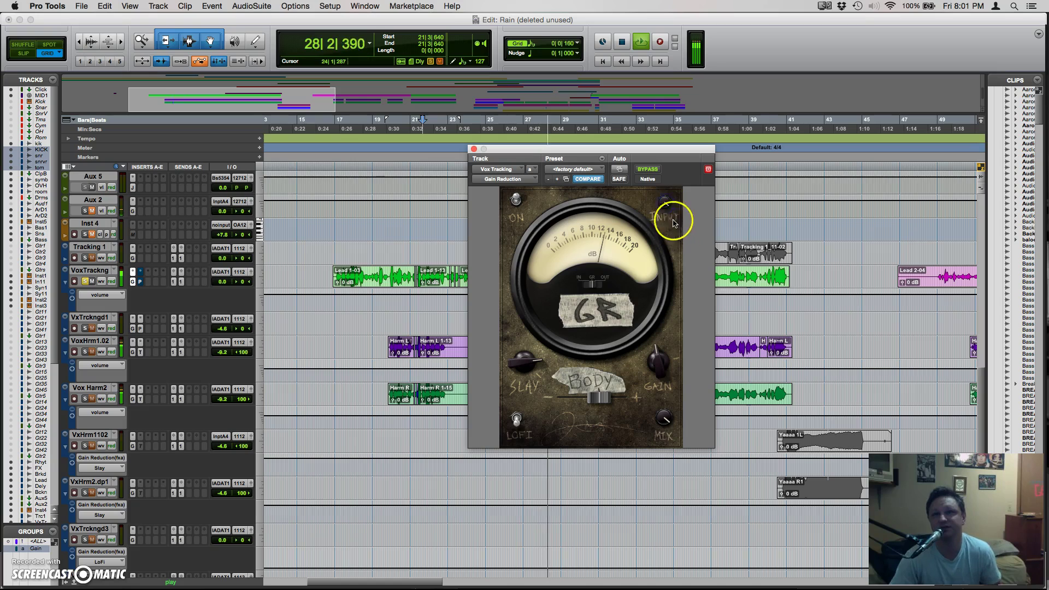
left_click_drag(665, 204, 665, 230)
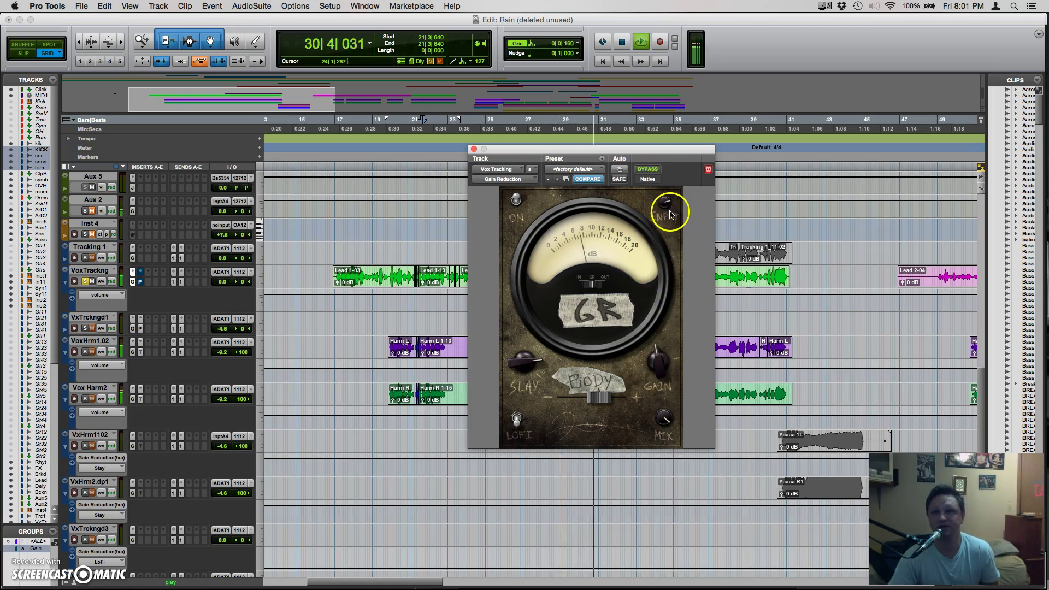
left_click_drag(662, 370, 658, 332)
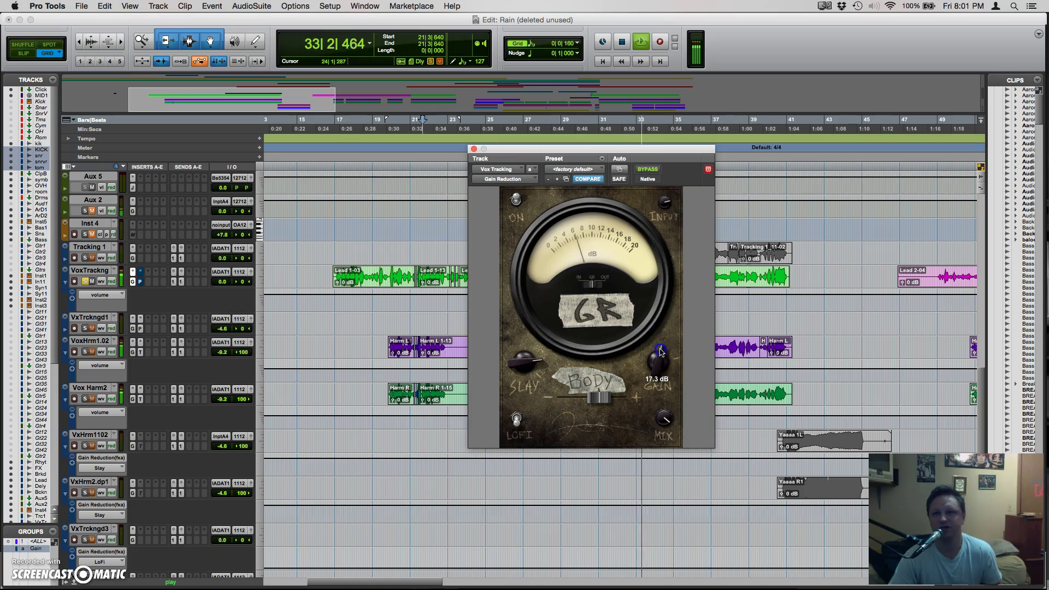
Step: Set the Body control of Gain Reduction to -10.0 dB and stop playback
left_click_drag(588, 421, 547, 406)
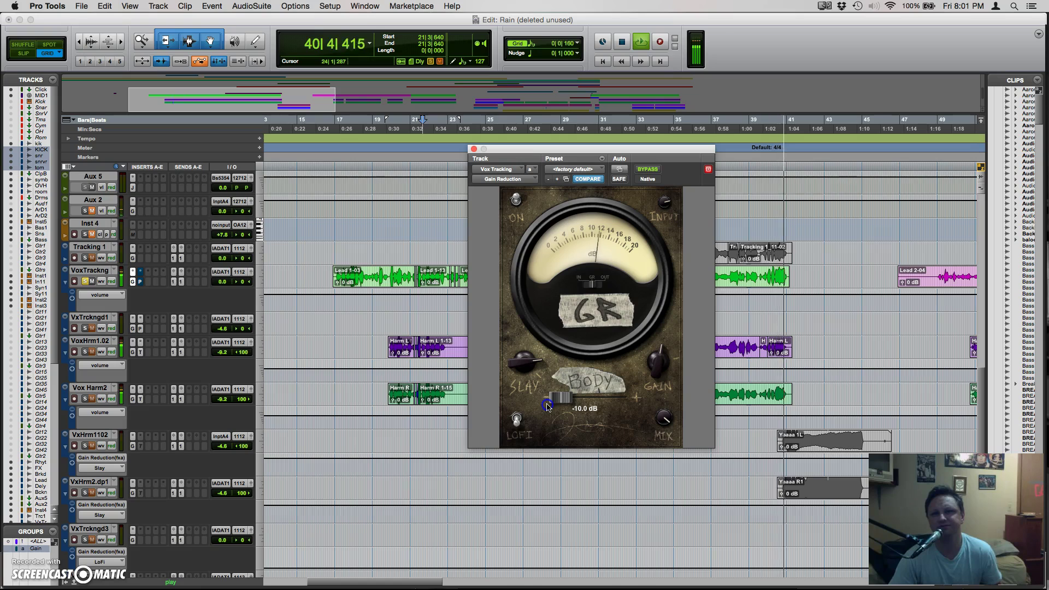
key("space")
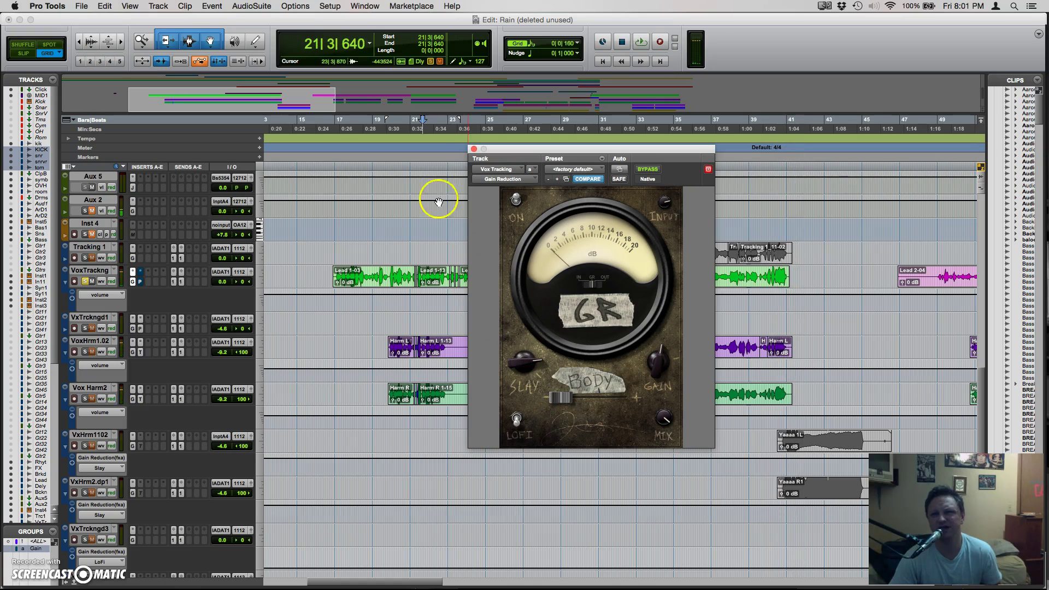
Step: Move the playback start to bar 22 beat 2 and try the Lo-Fi switch in Gain Reduction
left_click(436, 142)
scroll(725, 273, "up", 1)
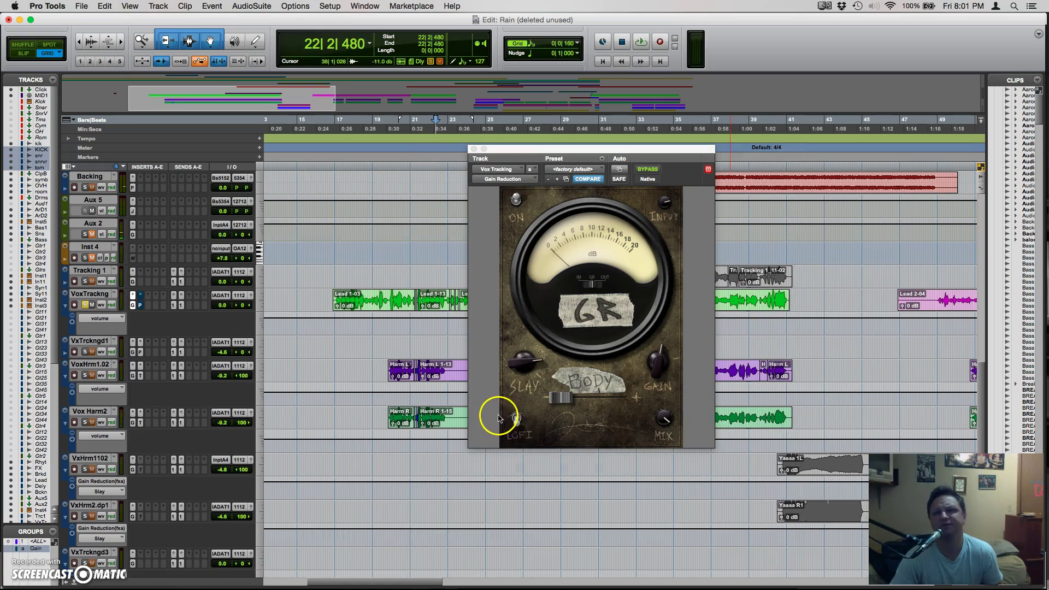
left_click(516, 419)
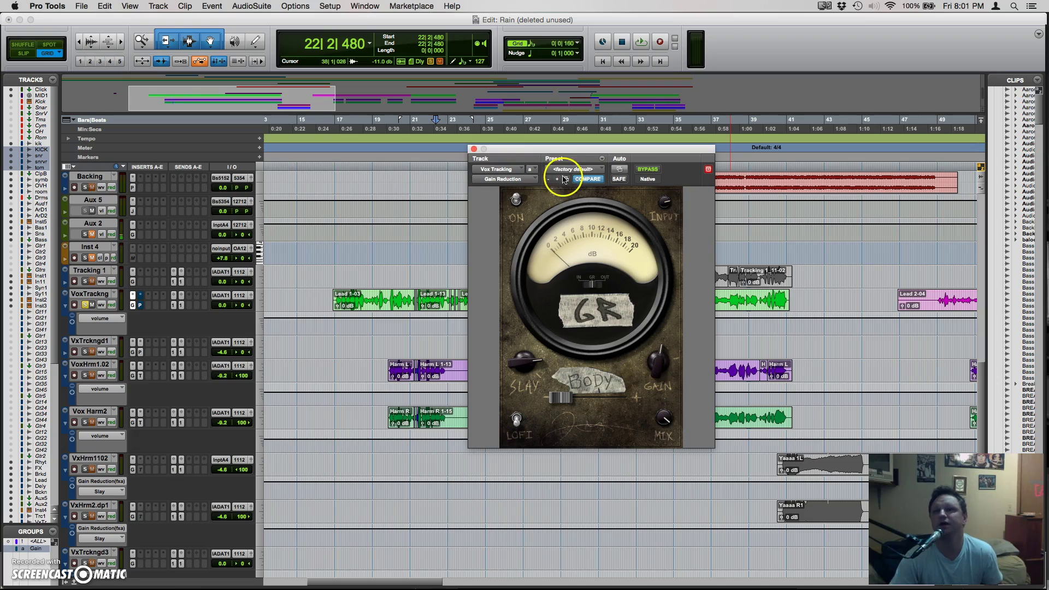
Step: Play the vocal from 22|2|800 and turn the Mix knob of Gain Reduction down to about its midpoint
left_click(440, 147)
key("space")
left_click(664, 418)
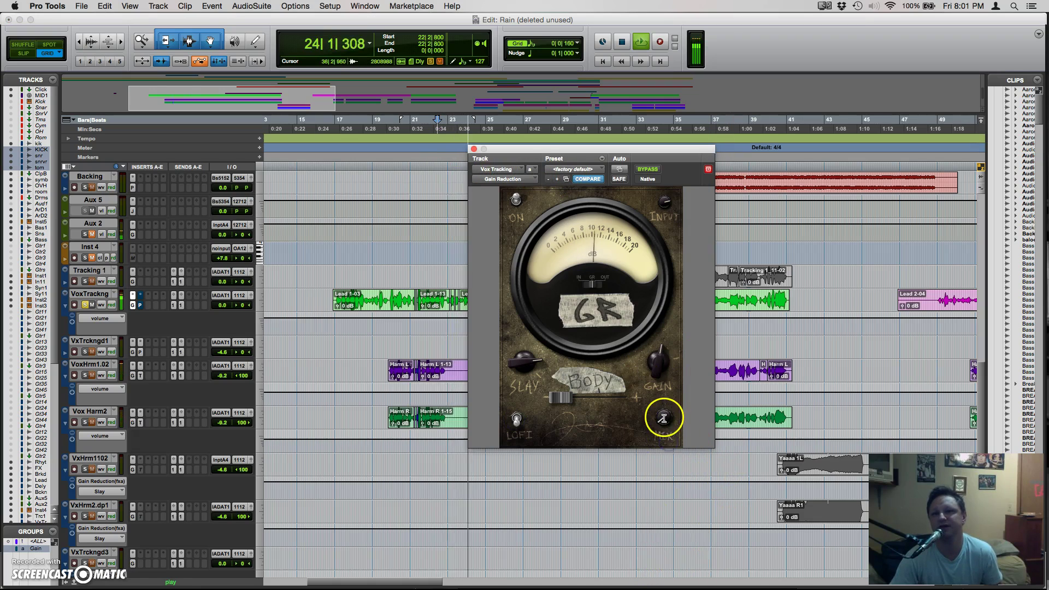
mouse_move(664, 420)
left_mouse_down()
mouse_move(689, 440)
mouse_move(665, 415)
left_mouse_up()
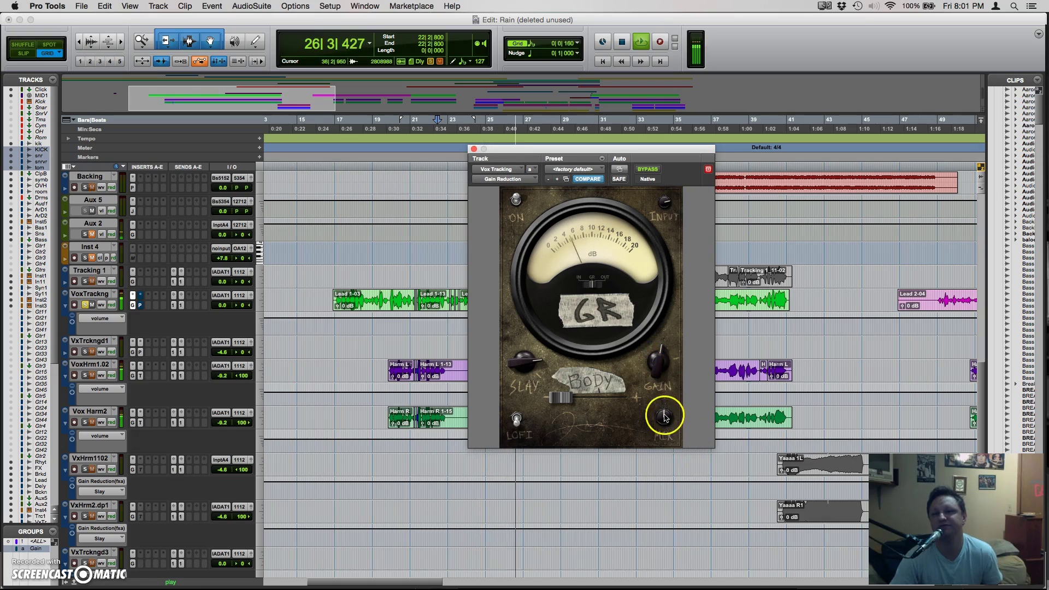
Step: Stop the vocal playback and open the Transify plug-in on the KICK track
left_click(448, 287)
key("space")
scroll(328, 246, "down", 2)
scroll(386, 323, "up", 8)
scroll(387, 328, "up", 10)
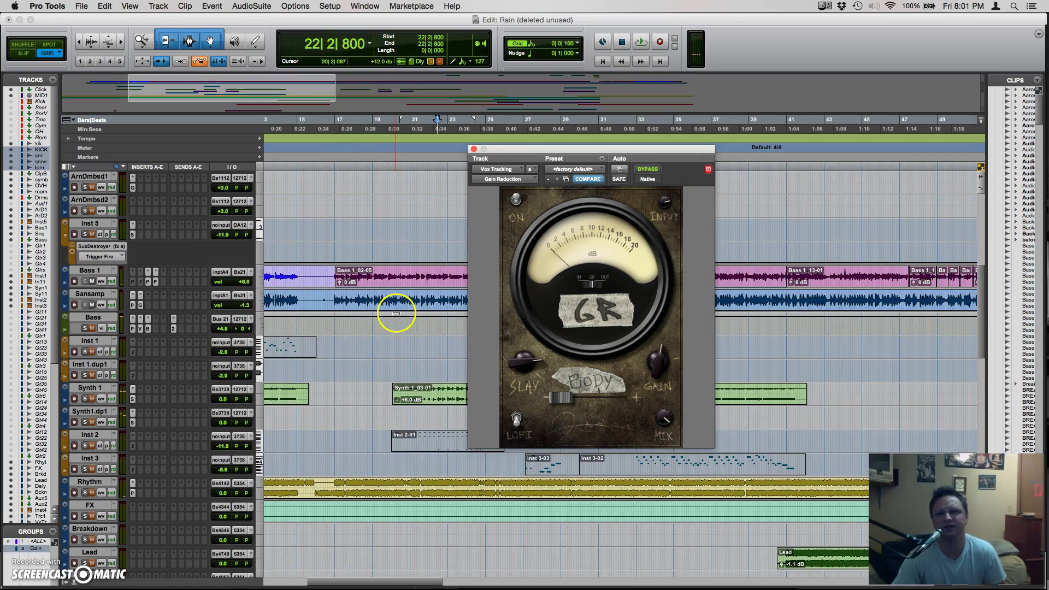
scroll(317, 410, "up", 12)
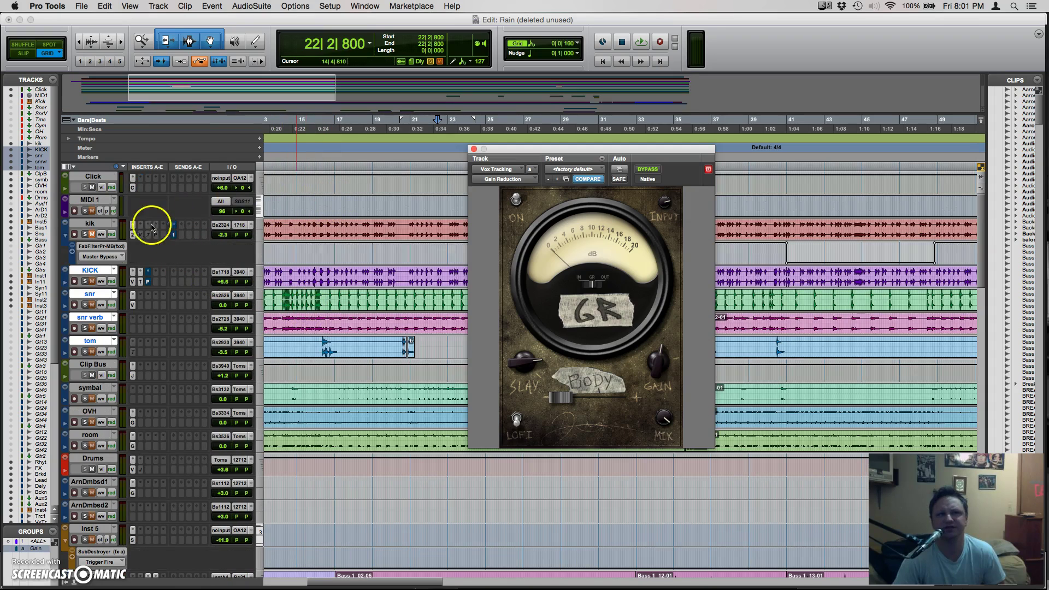
left_click(140, 282)
Step: Place the playback start at 6|3|480 and solo the KICK track
scroll(359, 210, "left", 5)
left_click(371, 138)
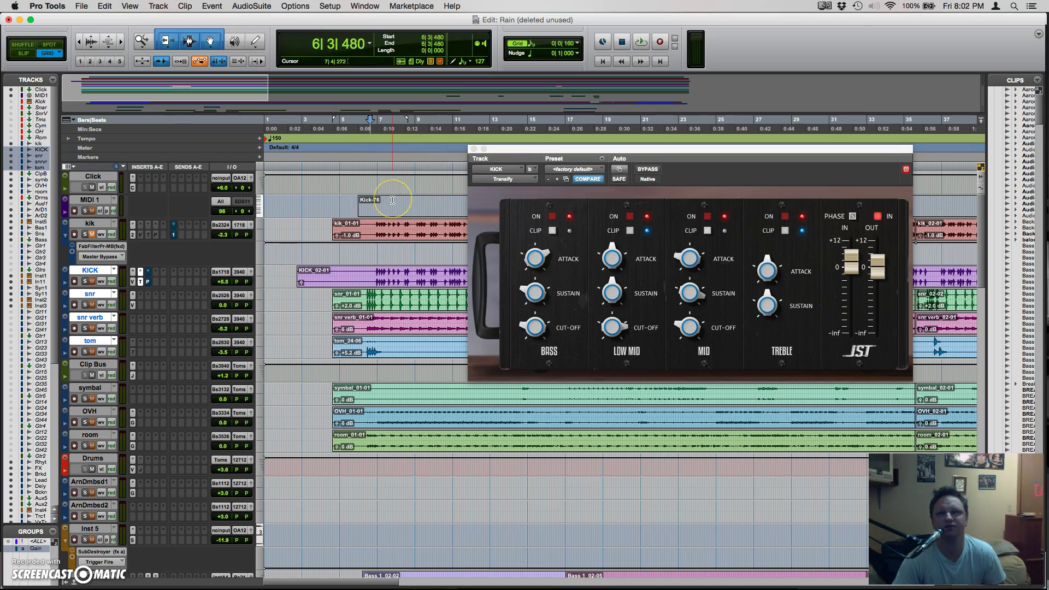
key("space")
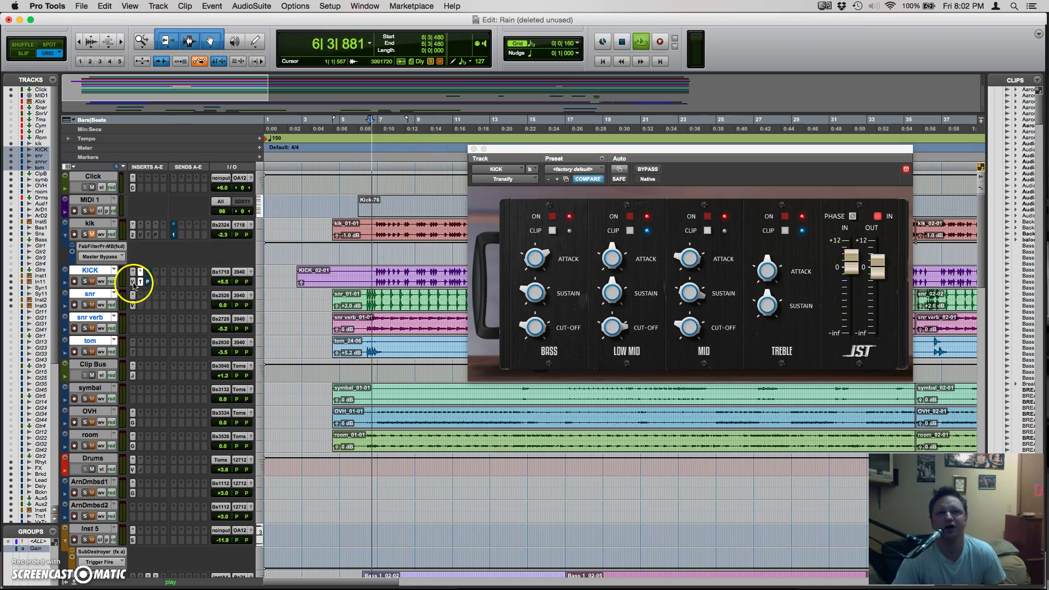
left_click(85, 282)
key("space")
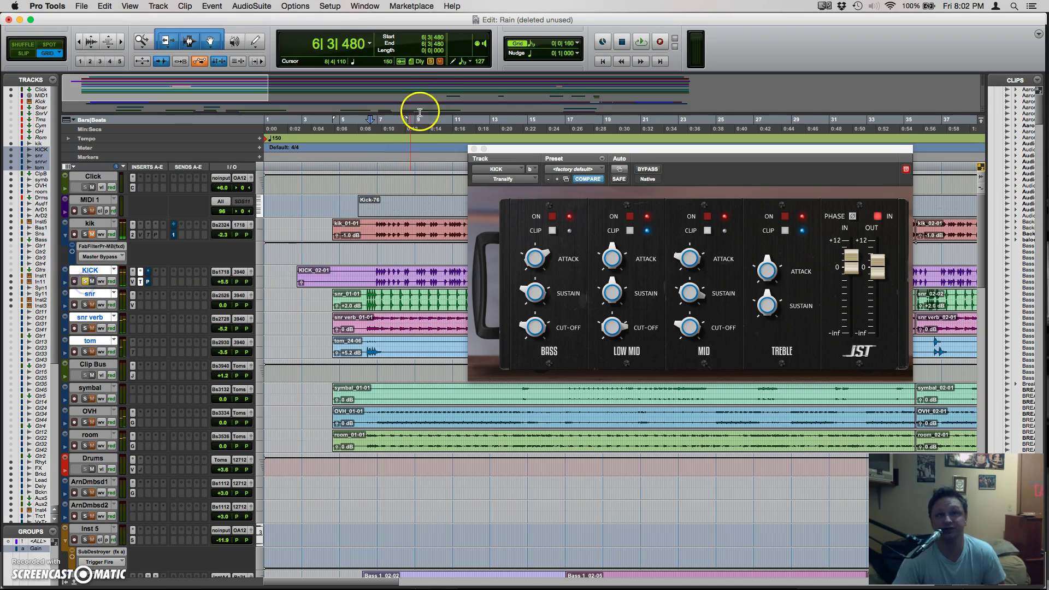
left_click(87, 282)
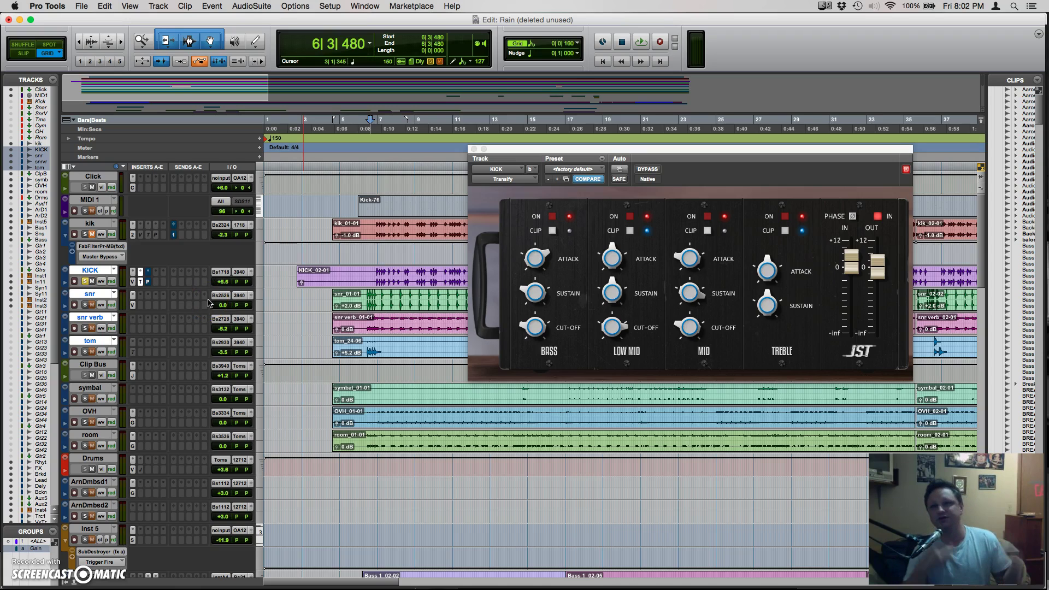
Step: Play the soloed kick from 7|2|480 and adjust the Bass band's Attack in Transify
left_click(523, 326)
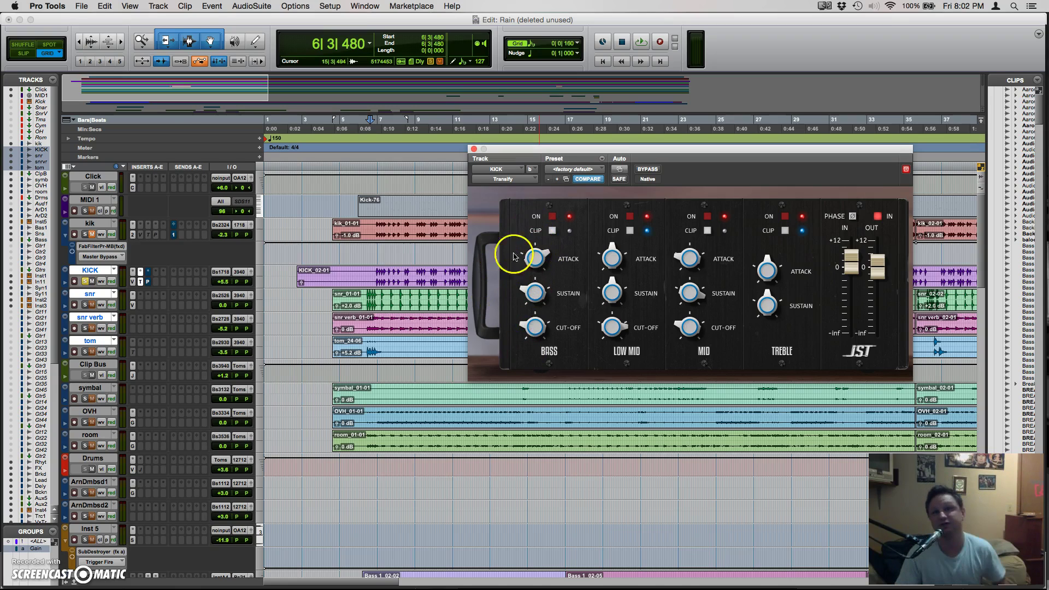
left_click(387, 158)
key("space")
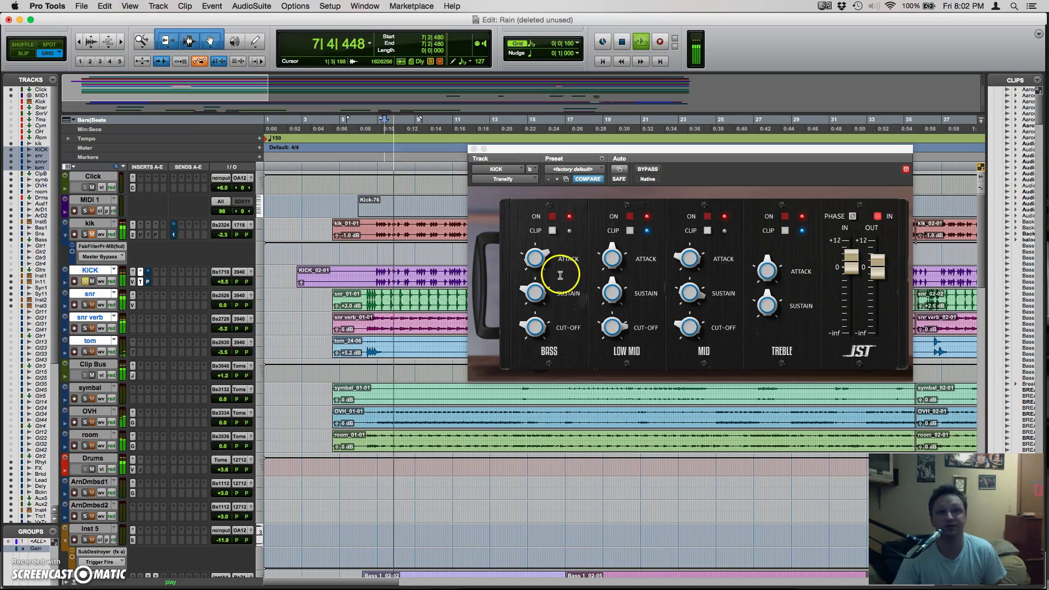
left_click(540, 256)
left_click_drag(555, 201, 506, 196)
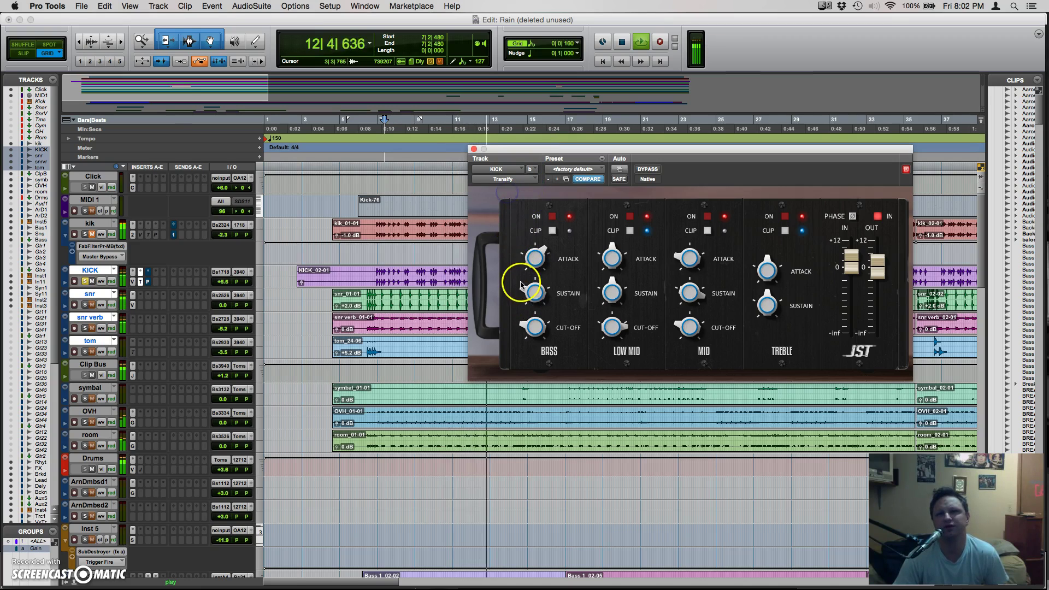
Step: Try the Attack controls of the Low Mid and Mid bands in Transify while the kick plays
left_click(607, 257)
left_click(688, 256)
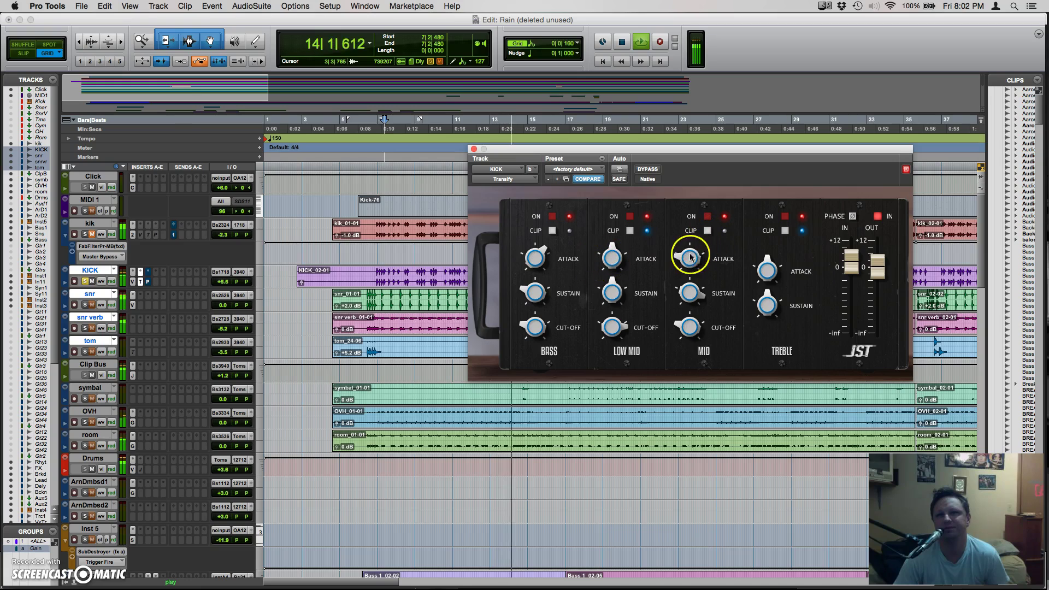
mouse_move(660, 282)
left_mouse_down()
mouse_move(658, 305)
mouse_move(659, 284)
left_mouse_up()
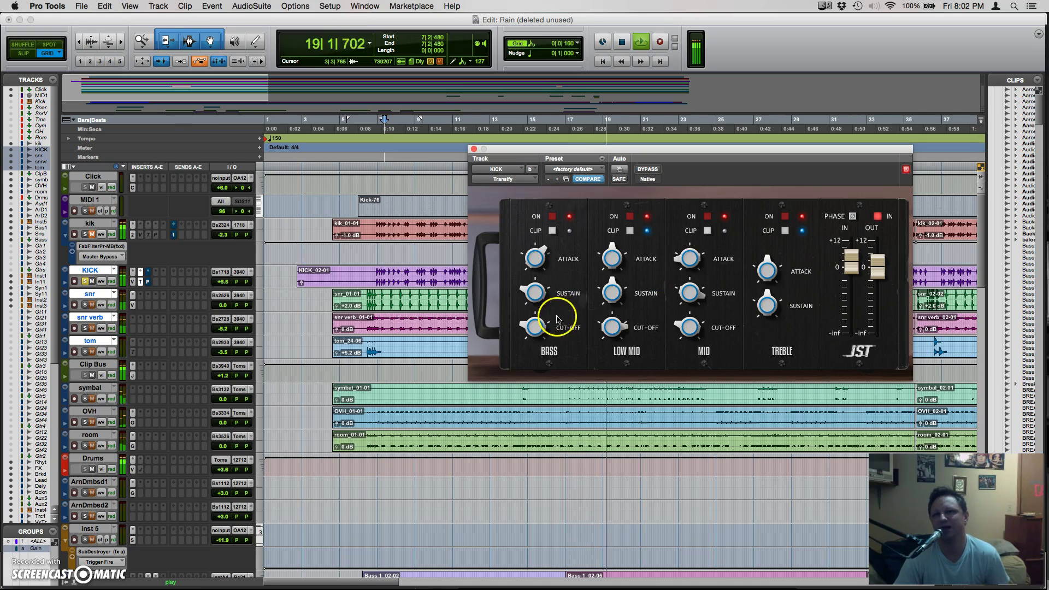
Step: Try the Bass band's Sustain in Transify, with playback stopped and its start placed at 9|4|160
left_click_drag(523, 291, 552, 290)
left_click(430, 134)
left_click_drag(530, 306, 523, 268)
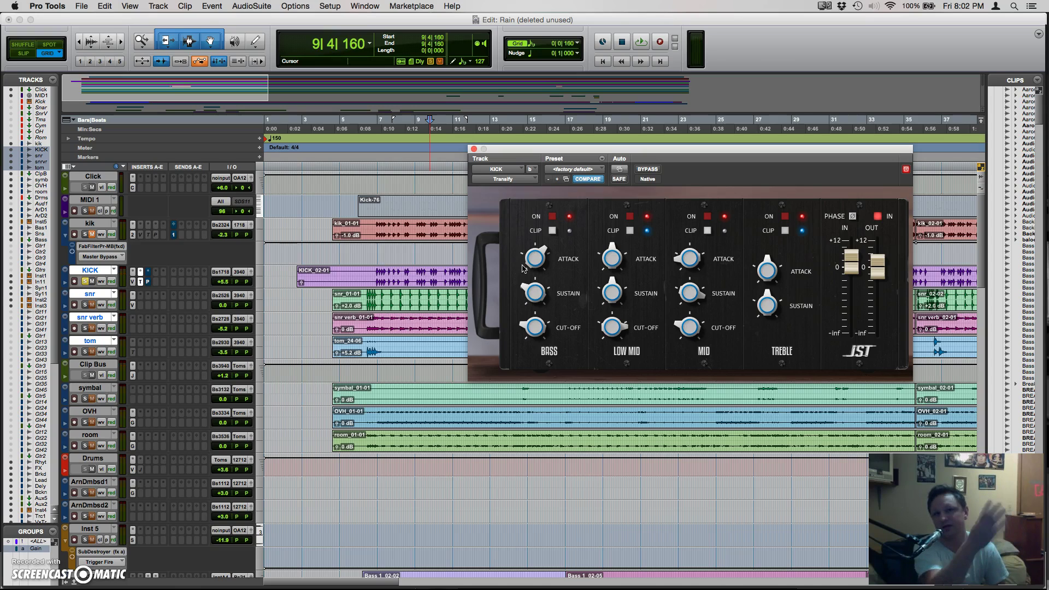
left_click(545, 283)
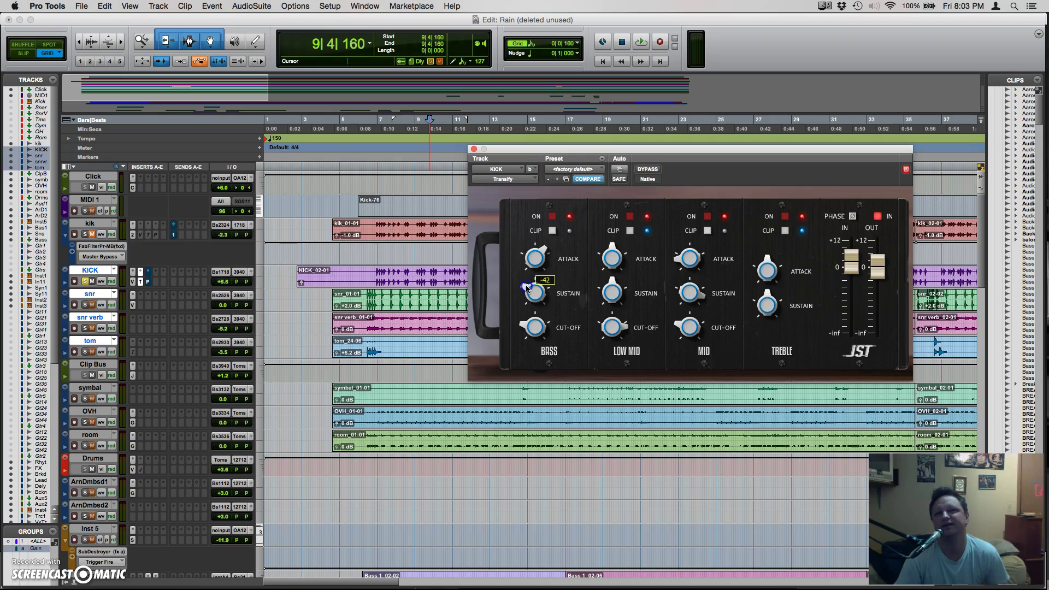
left_click(551, 308)
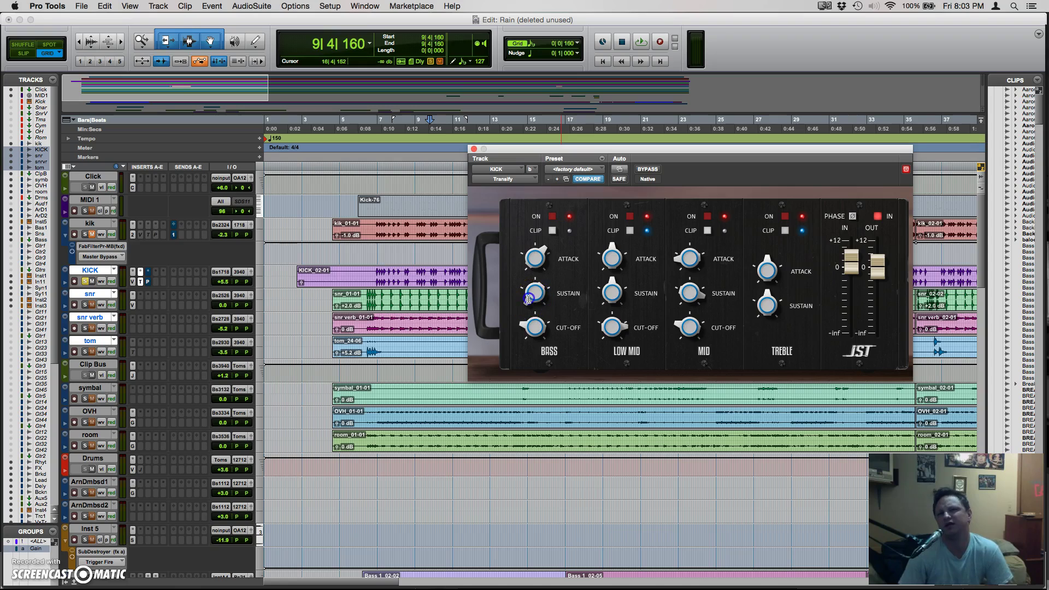
mouse_move(531, 255)
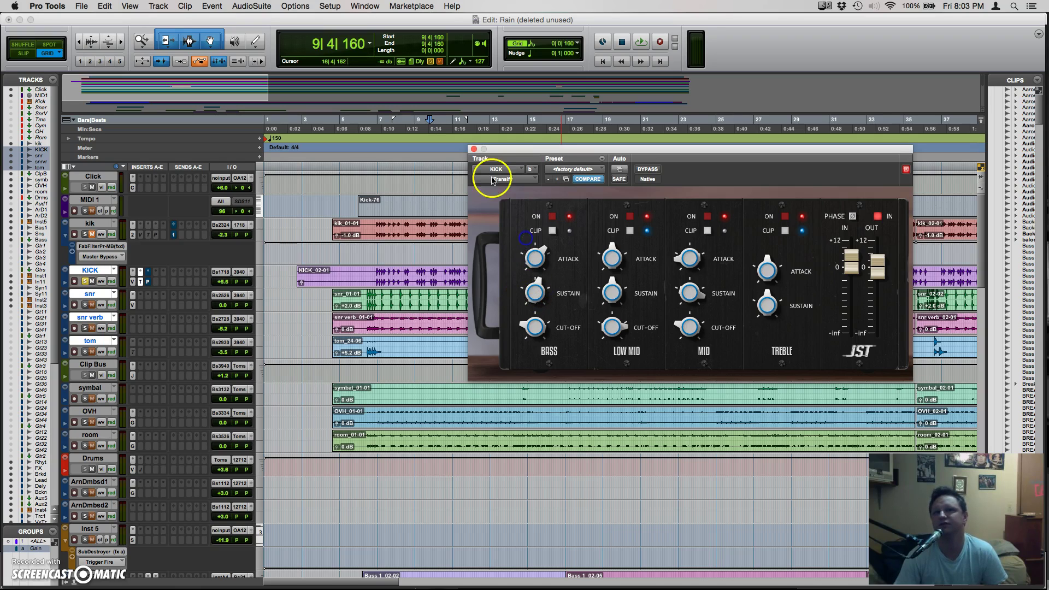
Step: Open the JST Clip plug-in on the Clip Bus track
scroll(123, 306, "down", 7)
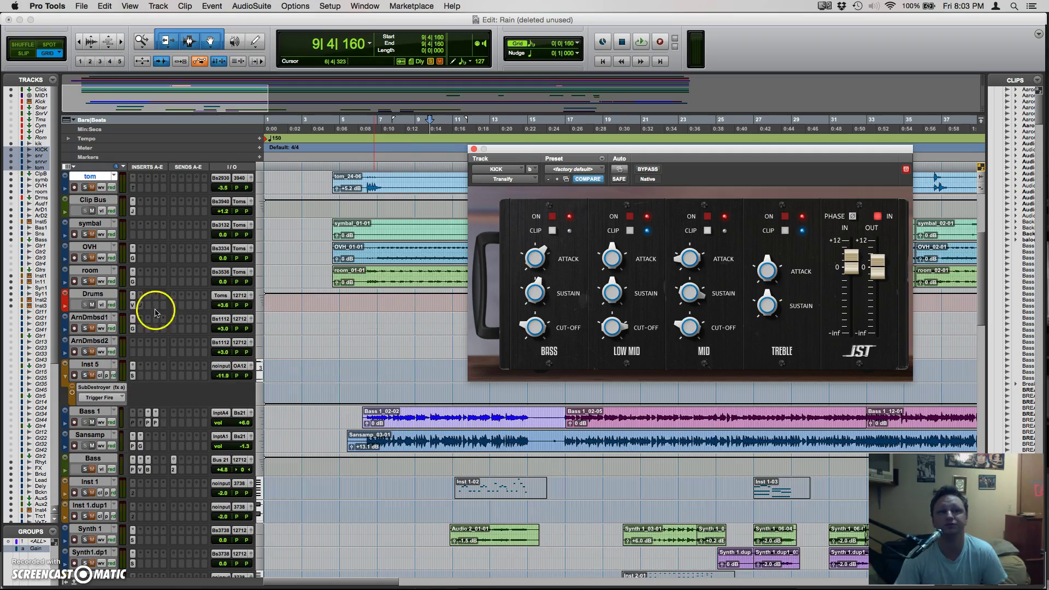
scroll(156, 311, "up", 5)
left_click(132, 332)
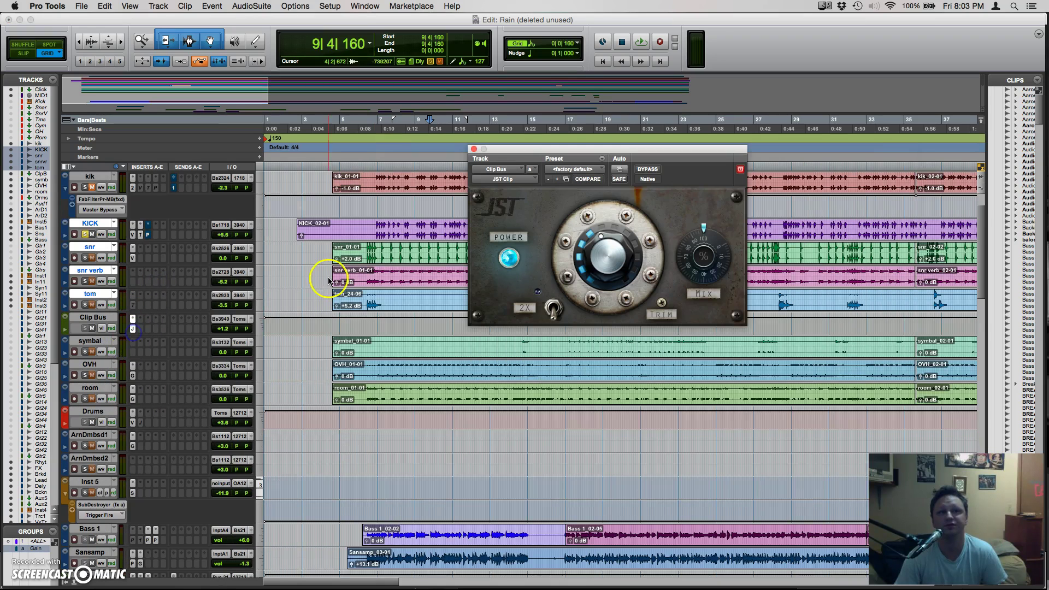
Step: Place the playback start at 6|3|640 and solo the KICK, snr, snr verb and tom tracks together
left_click(87, 234)
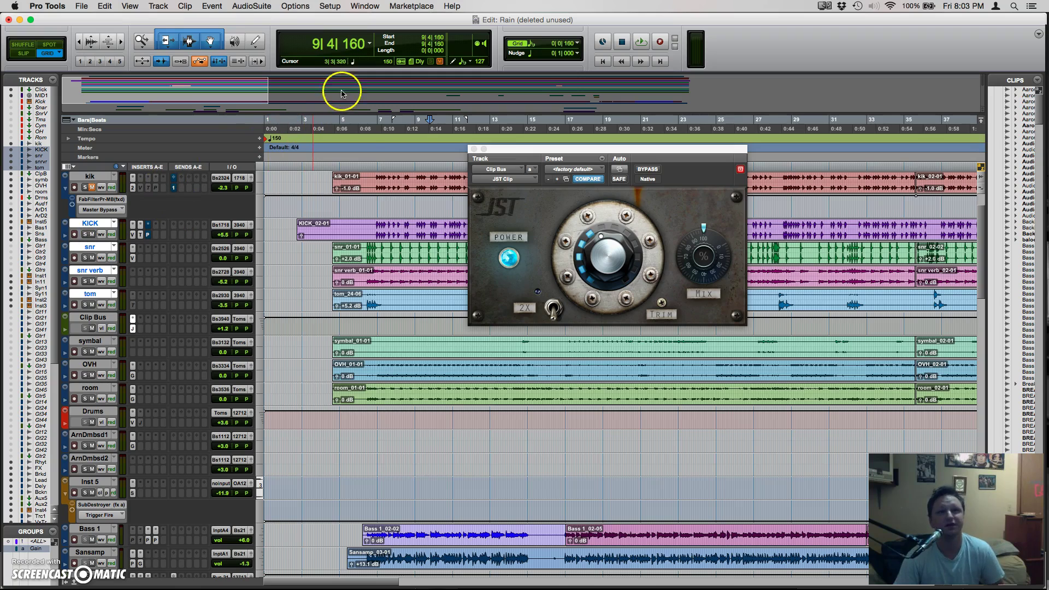
left_click(370, 124)
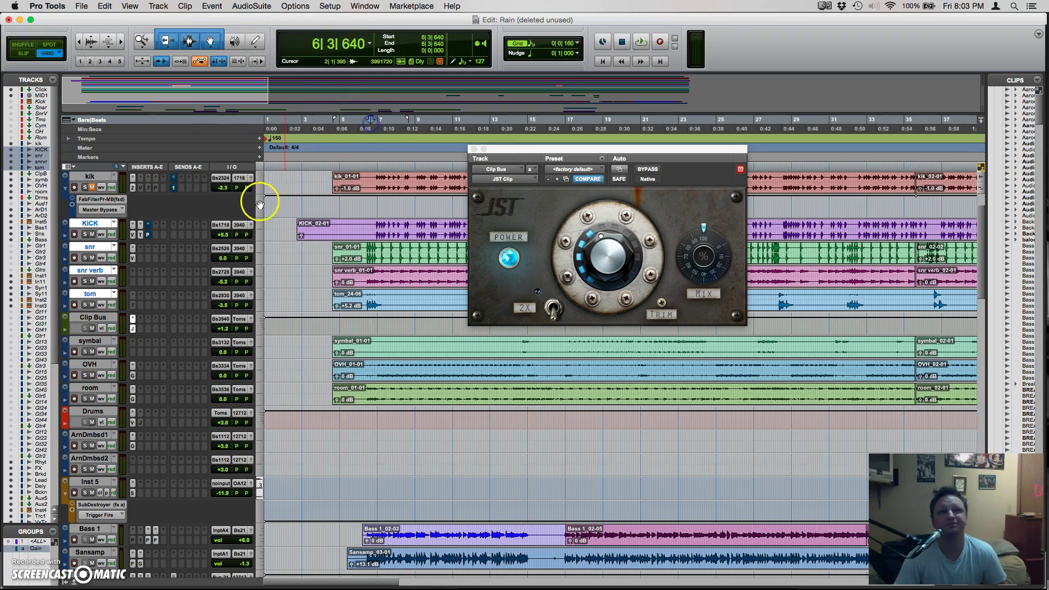
left_click(89, 305)
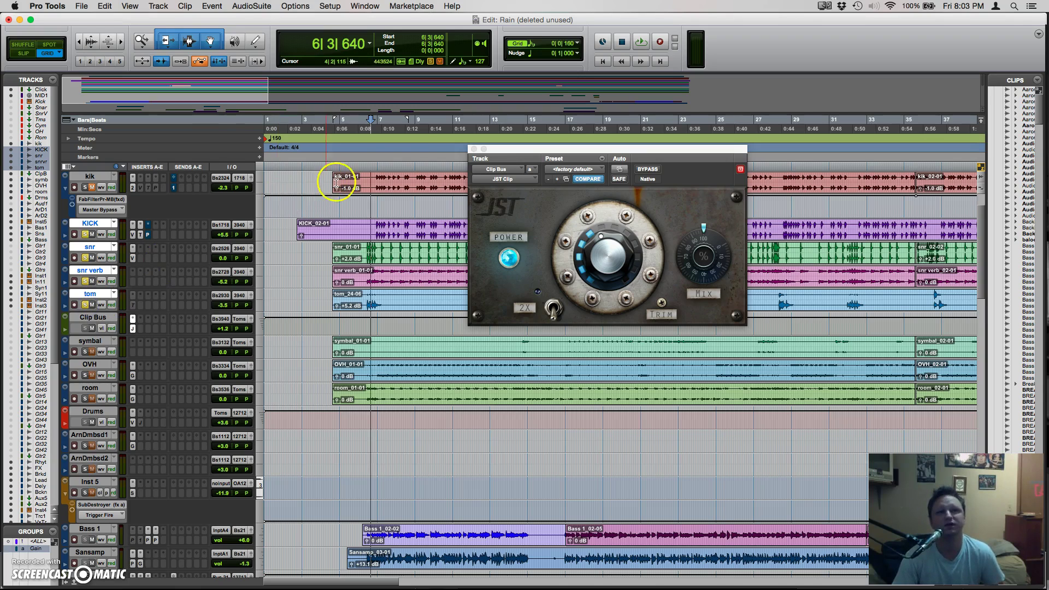
Step: Move the playback start to 13|4|800
scroll(436, 160, "right", 4)
scroll(436, 159, "right", 4)
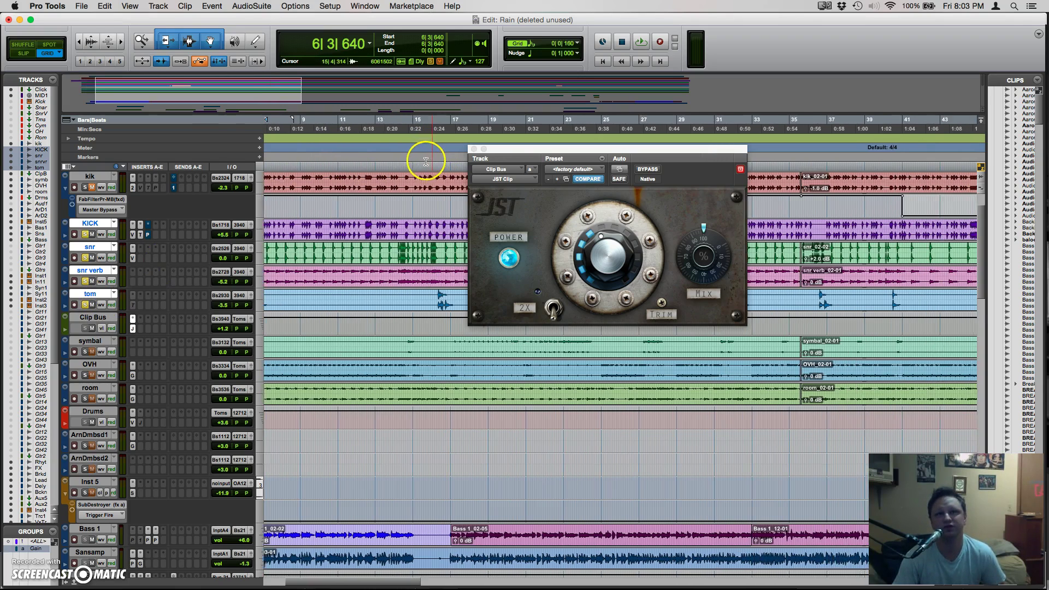
left_click(352, 130)
left_click(381, 179)
scroll(381, 179, "up", 1)
scroll(377, 177, "up", 1)
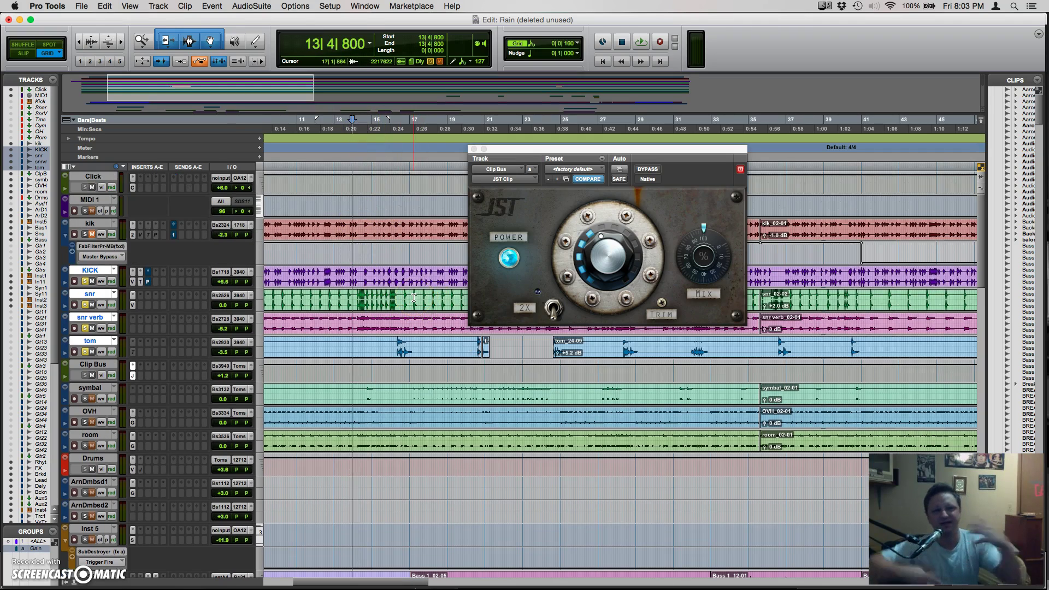
Step: Play the soloed drums from 15|2|480 and copy the current JST Clip settings
left_click(381, 137)
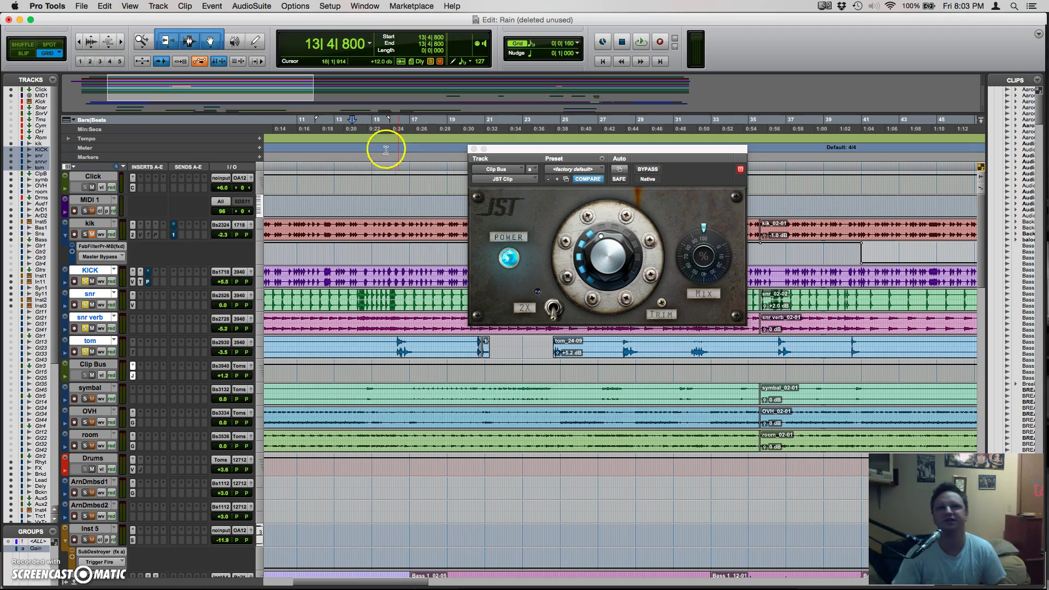
key("space")
left_click(603, 159)
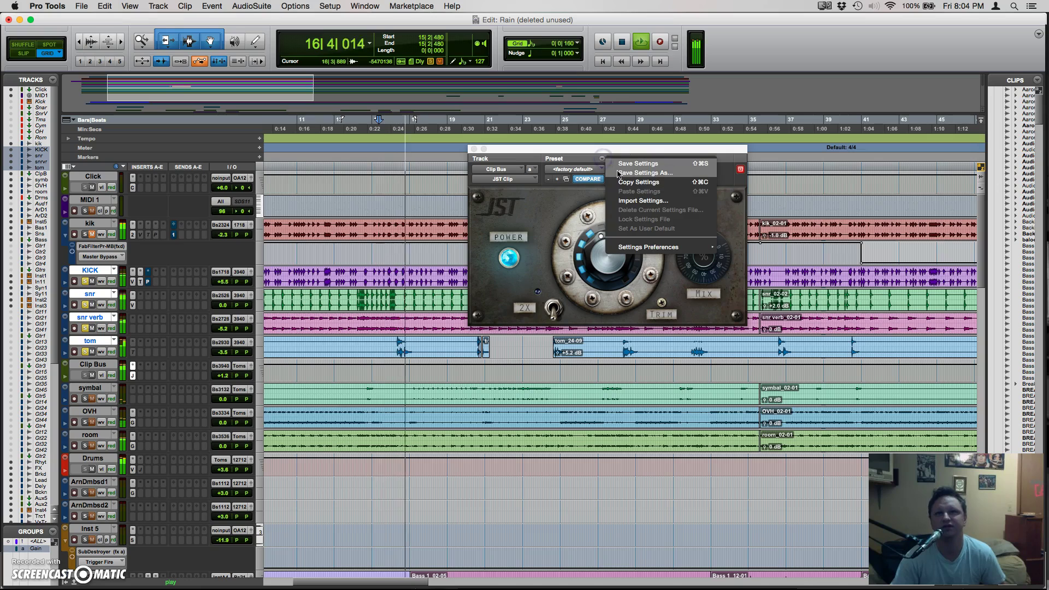
left_click(645, 182)
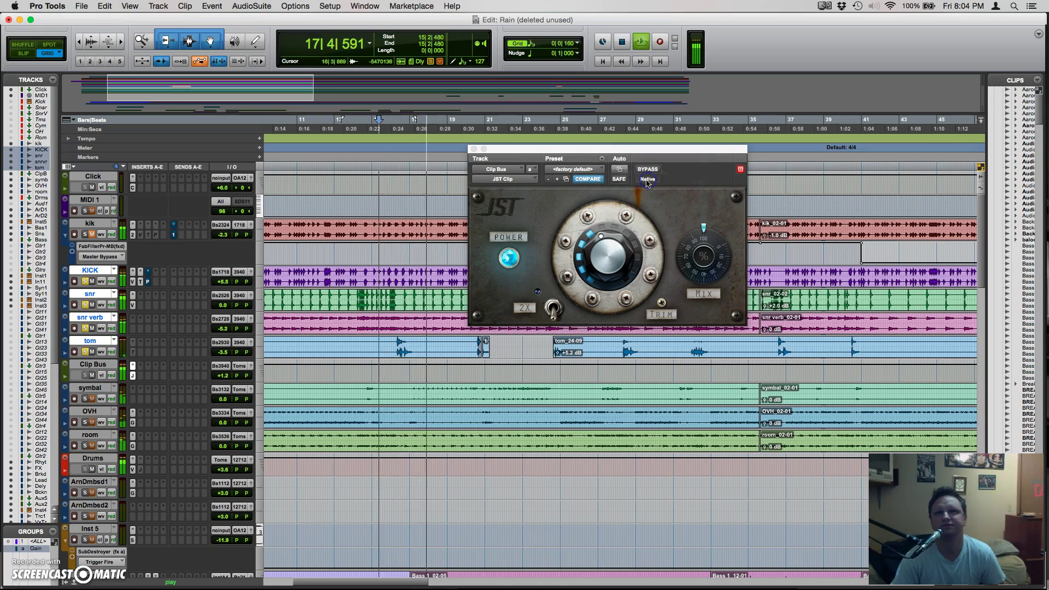
Step: Try different positions of the large clipping knob in JST Clip and toggle the 2X switch during playback
left_click(619, 179)
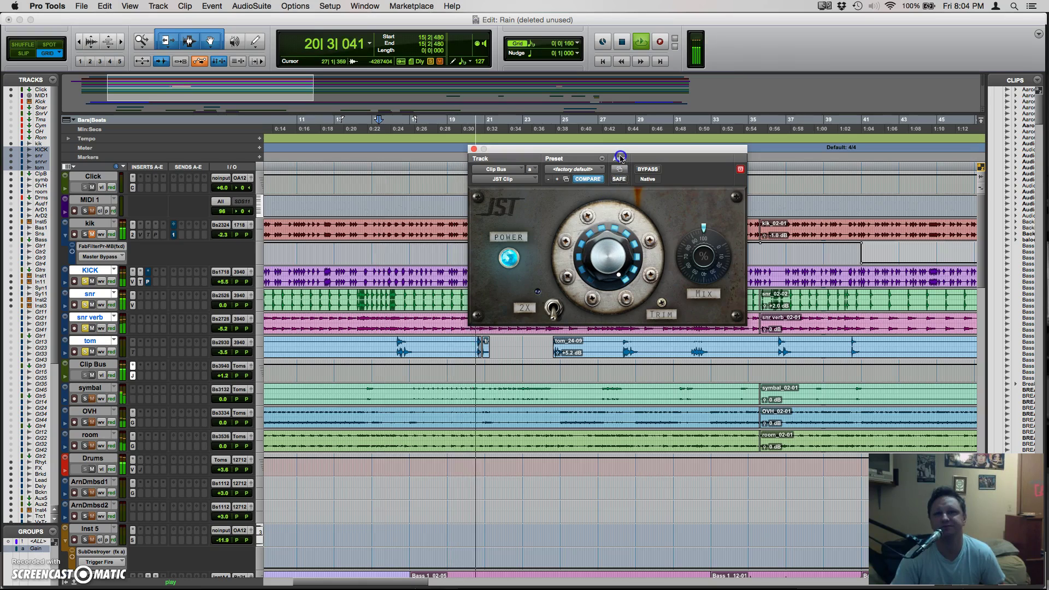
left_click(607, 264)
left_click(553, 306)
left_click(659, 300)
left_click_drag(623, 274, 563, 304)
left_click(555, 304)
Step: Compare further clipping knob positions against different Mix amounts in JST Clip
mouse_move(588, 262)
left_mouse_down()
mouse_move(599, 146)
mouse_move(620, 215)
mouse_move(615, 257)
mouse_move(610, 274)
mouse_move(574, 206)
mouse_move(568, 293)
mouse_move(598, 249)
left_mouse_up()
left_click_drag(700, 232, 704, 215)
left_click_drag(596, 245, 612, 290)
left_click_drag(704, 228, 686, 288)
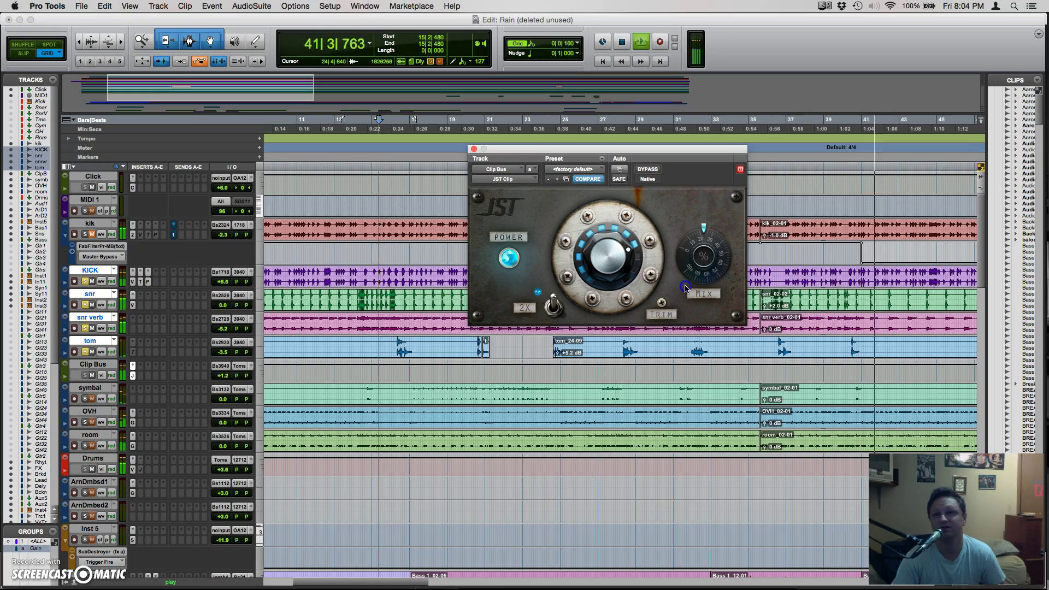
Step: Paste the copied settings back into JST Clip and stop playback
left_click(602, 159)
left_click(633, 191)
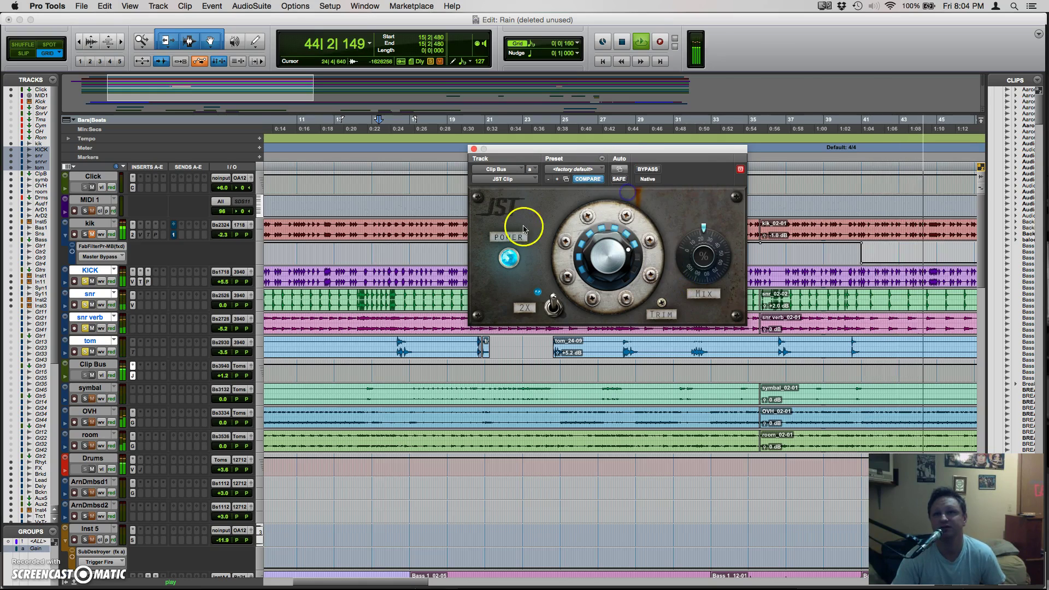
key("space")
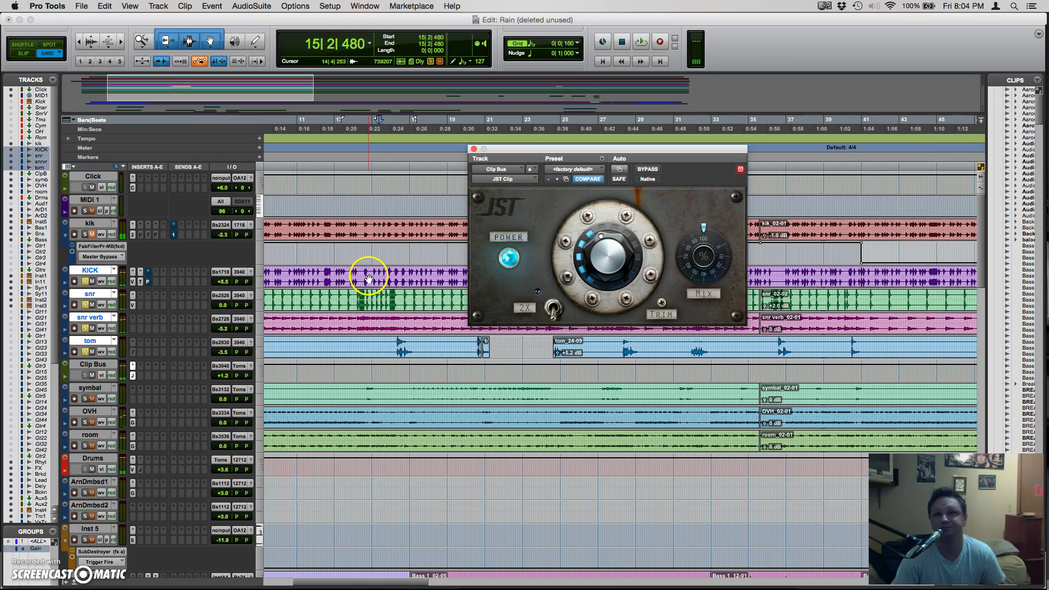
Step: Extend the start of the Bass 1_02-05 clip on the Bass 1 track back to 16|1|480
scroll(370, 295, "down", 3)
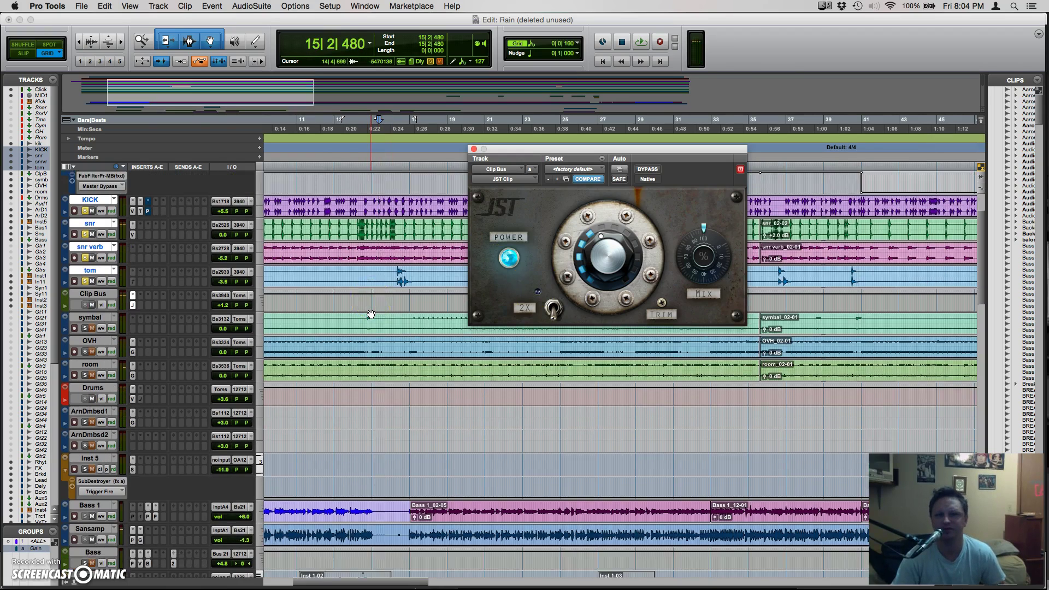
scroll(371, 314, "down", 3)
left_click_drag(415, 441, 395, 436)
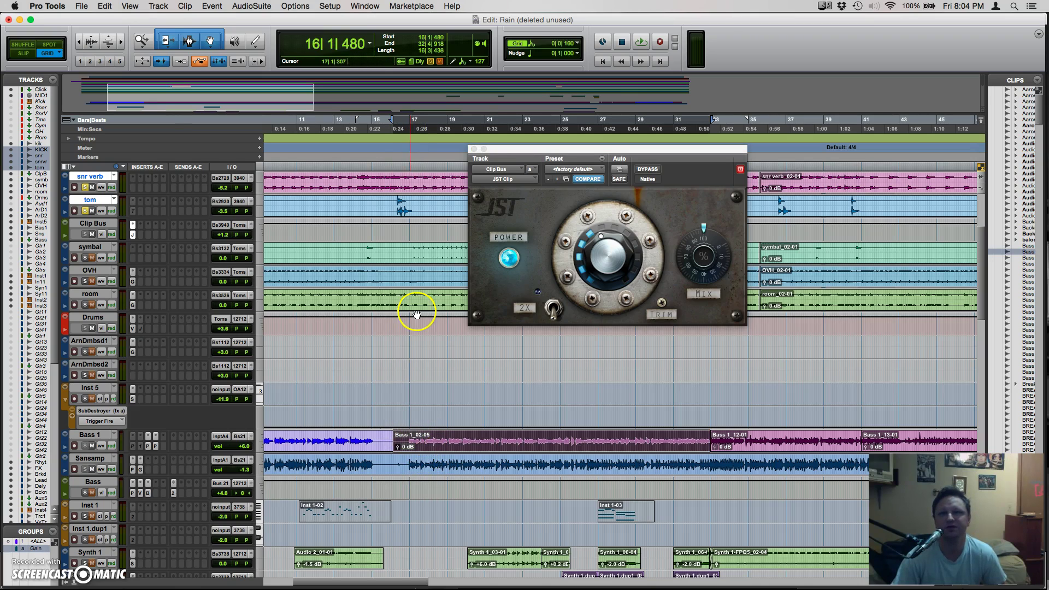
scroll(382, 311, "down", 7)
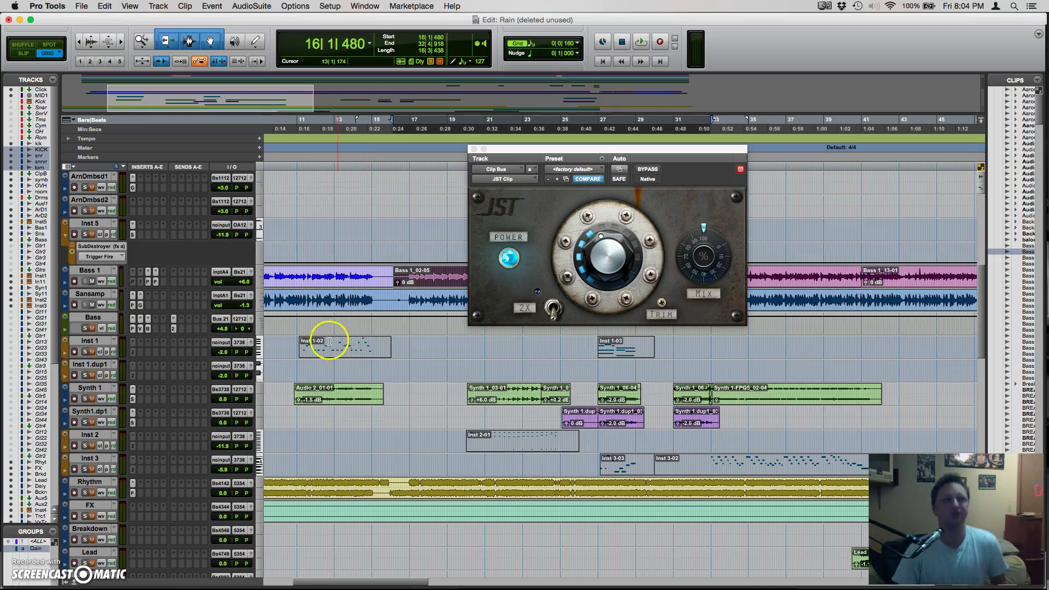
scroll(274, 315, "down", 1)
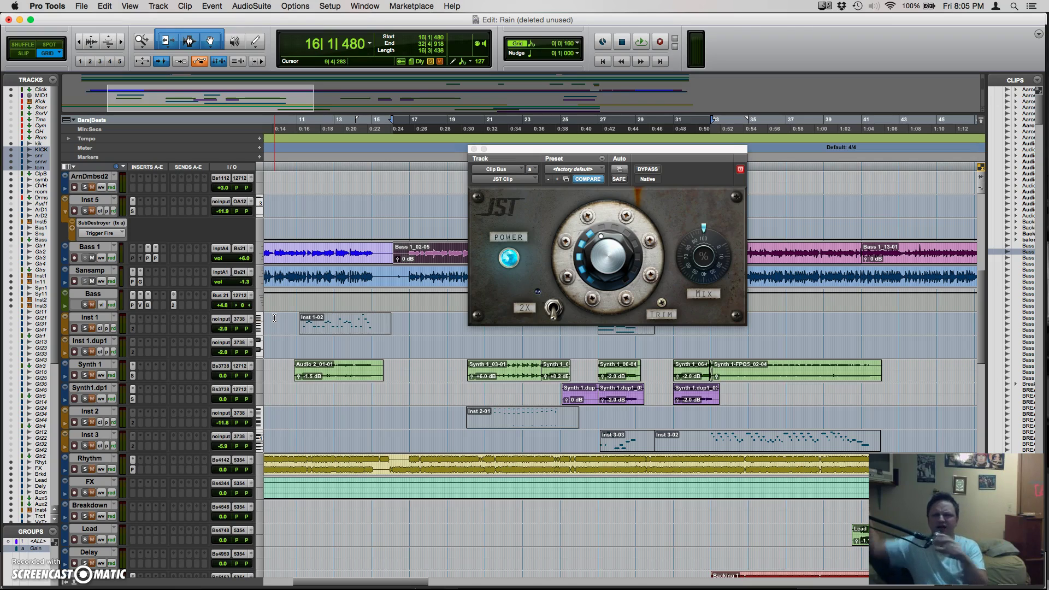
left_click(276, 301)
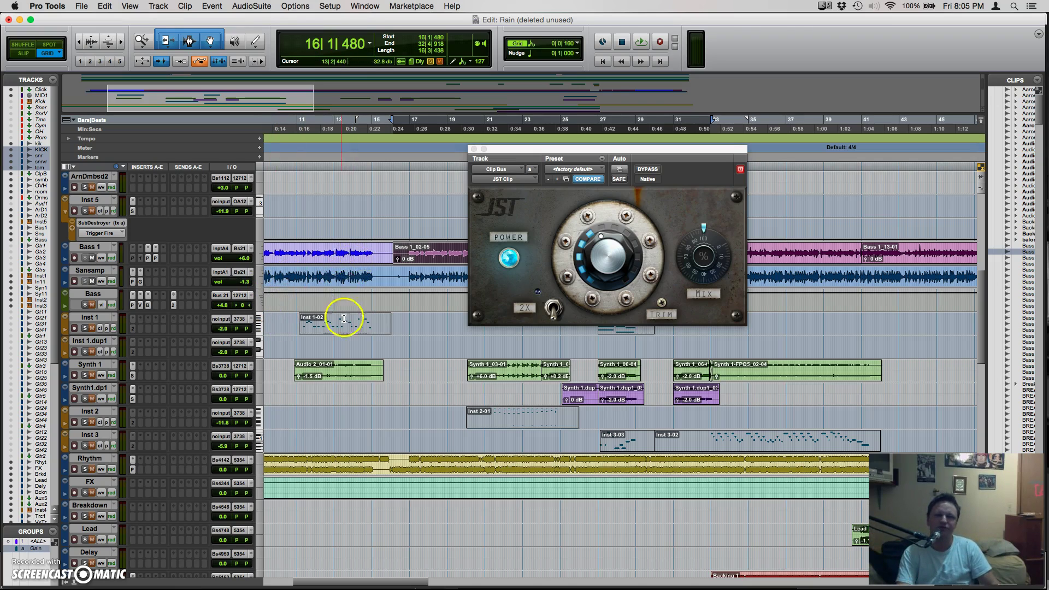
scroll(344, 356, "down", 5)
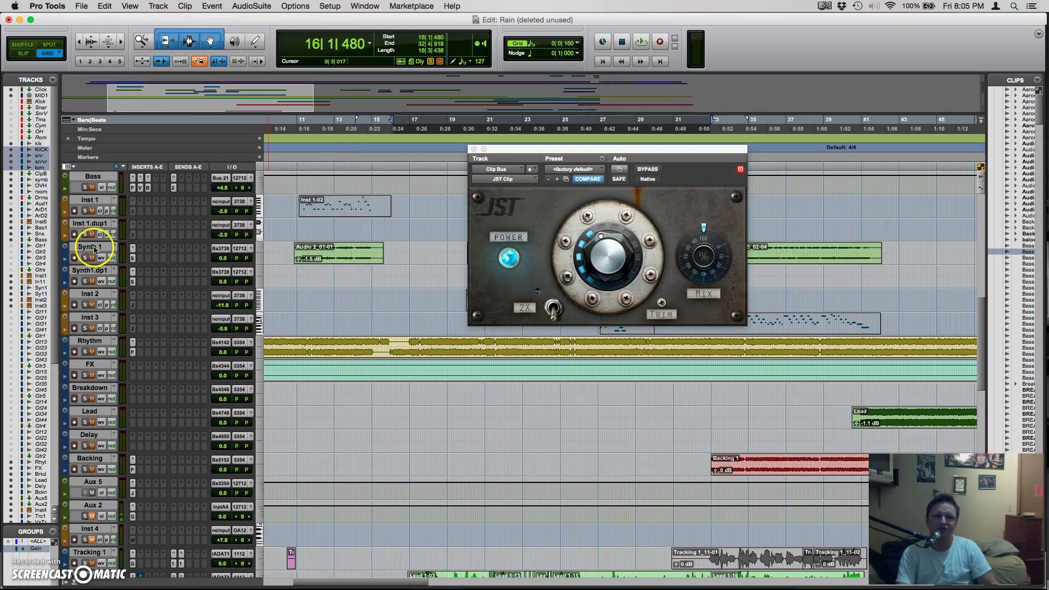
Step: Select the Synth 1 track and audition the section from 11|3|320 to 14|3|800
left_click(94, 247)
left_click(349, 129)
left_click_drag(313, 128, 366, 138)
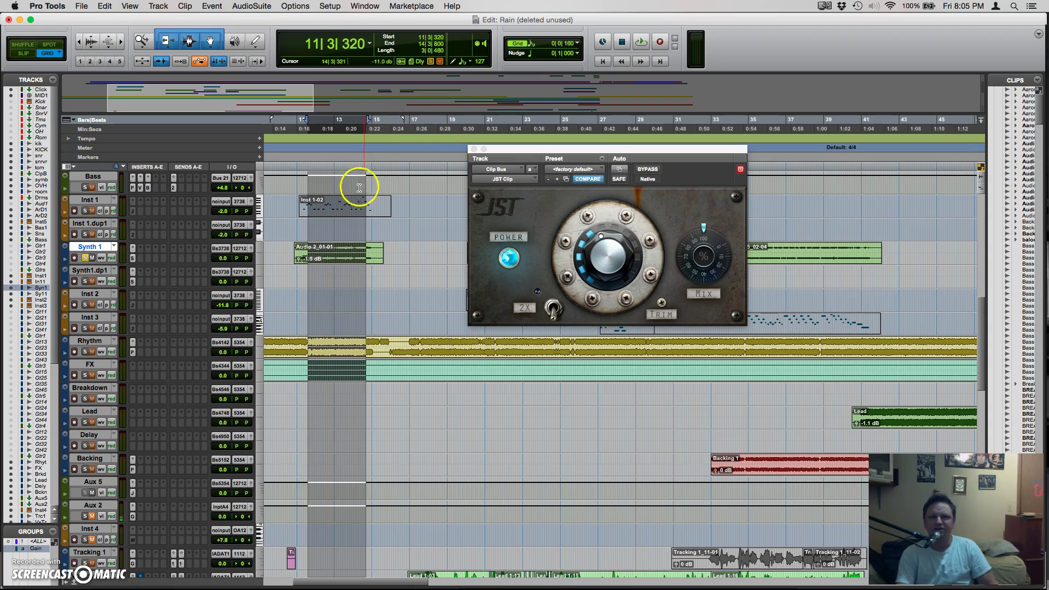
key("space")
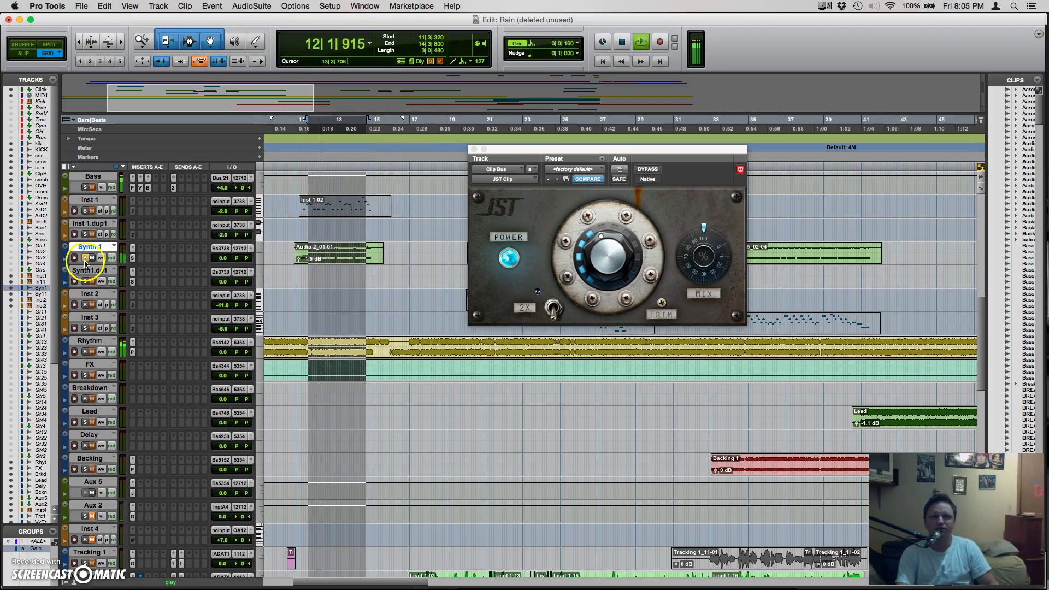
key("space")
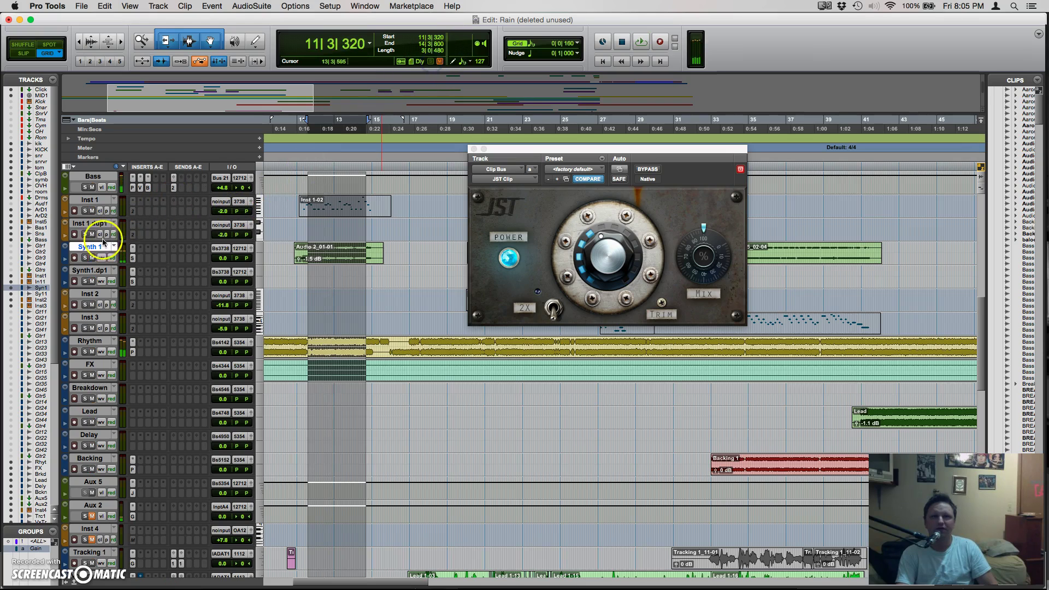
Step: Solo the Synth 1 and Synth1.dp1 tracks and play the section from 31|1|000 to 35|2|800
left_click(84, 257)
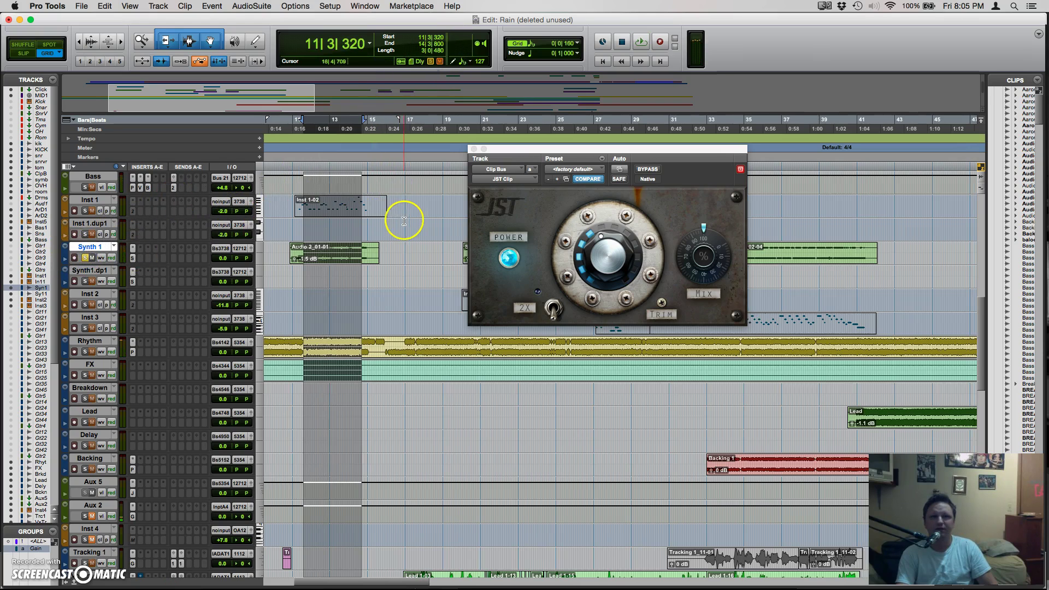
scroll(403, 219, "right", 5)
scroll(398, 225, "left", 10)
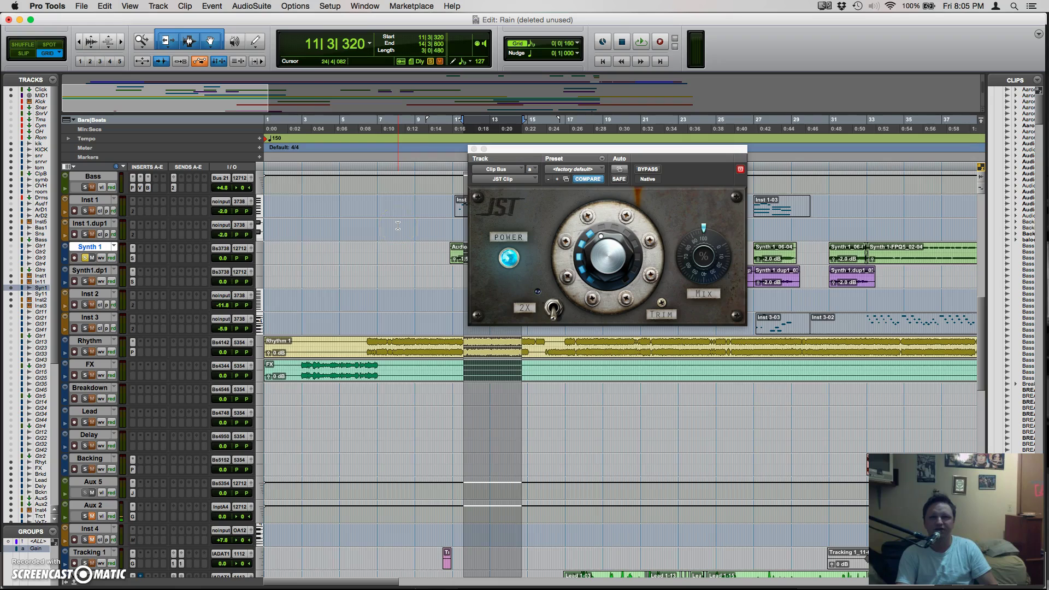
scroll(398, 225, "right", 14)
left_click(379, 149)
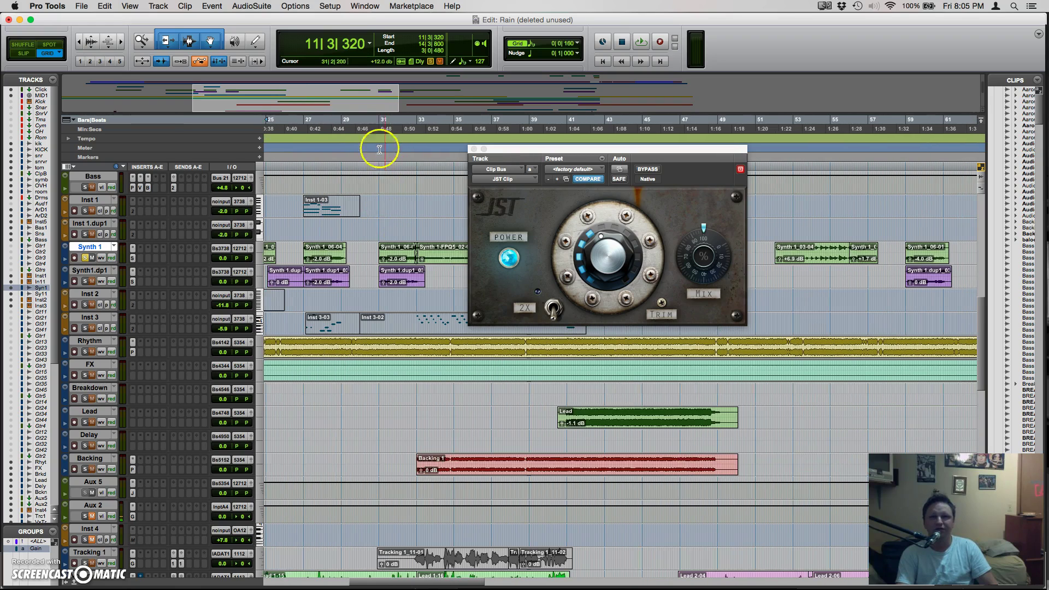
left_click_drag(393, 131, 463, 137)
key("space")
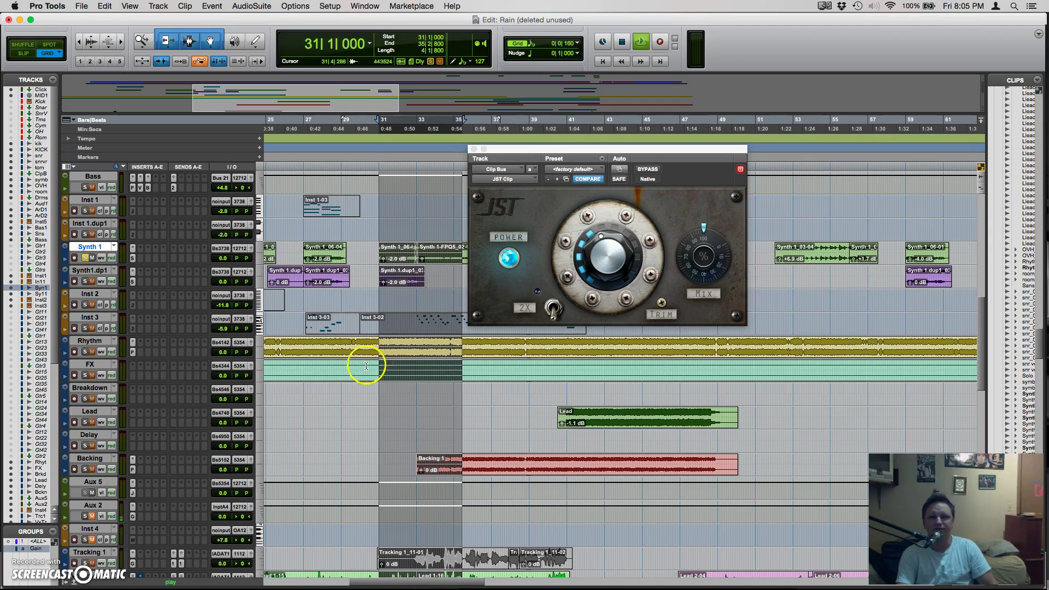
left_click(84, 281)
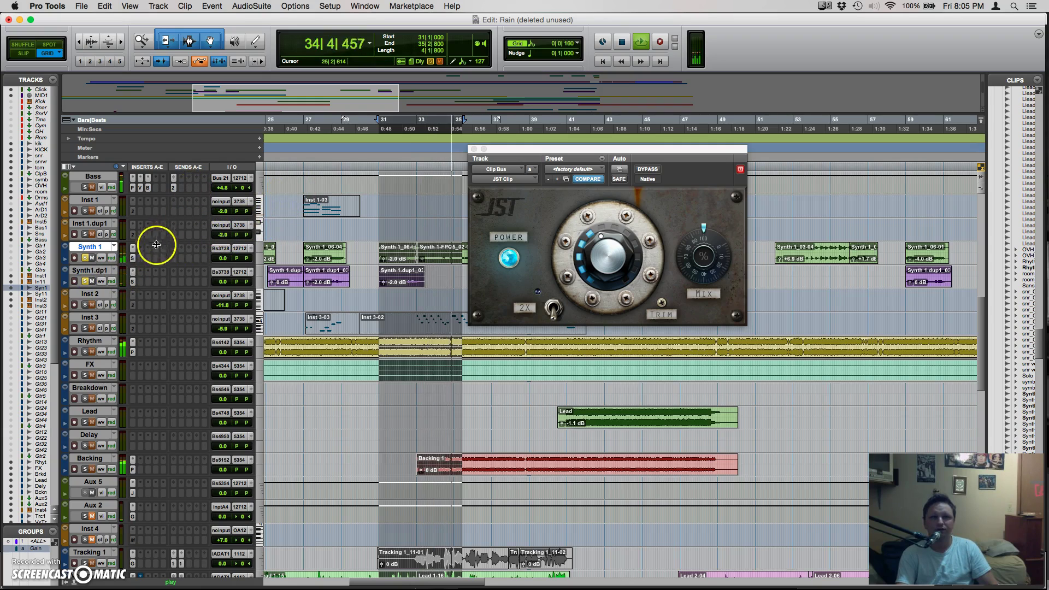
Step: Open SideWidener on the Synth 1 track and try Width values of 100 and 39 during playback
left_click(133, 248)
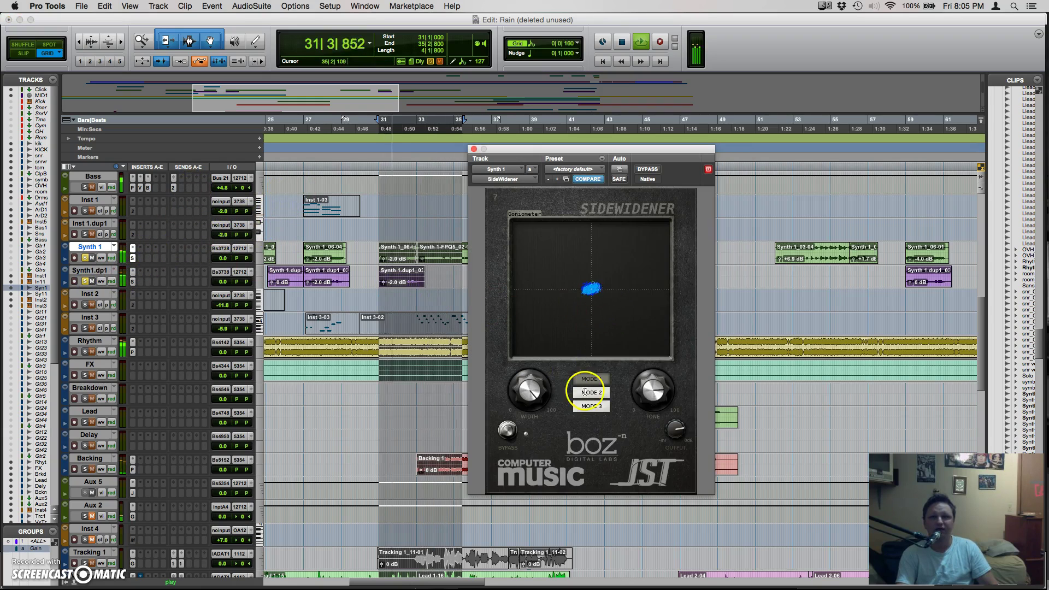
left_click(534, 388)
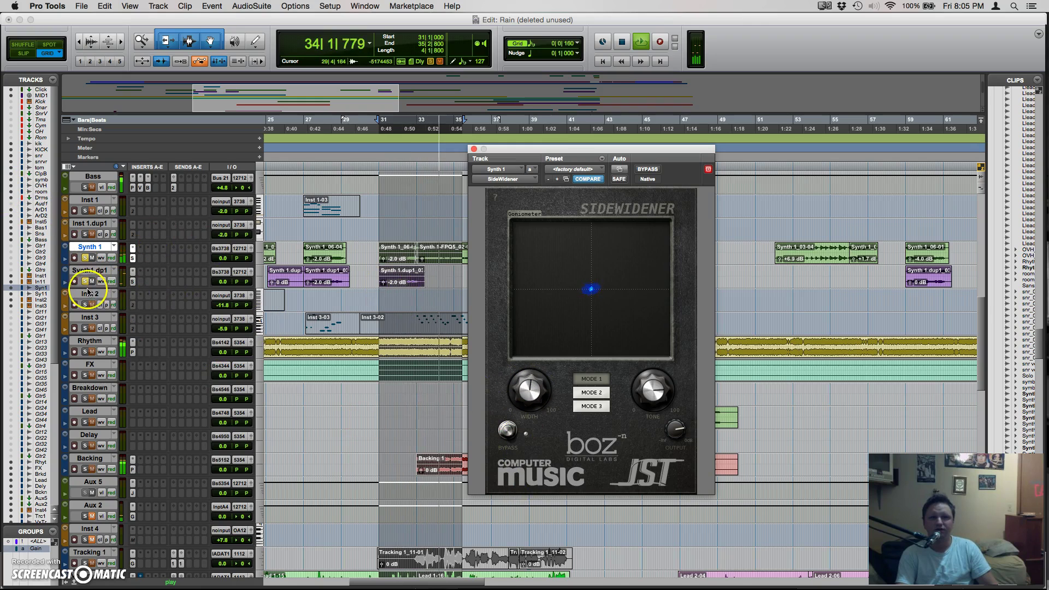
left_click(522, 354)
left_click(521, 394)
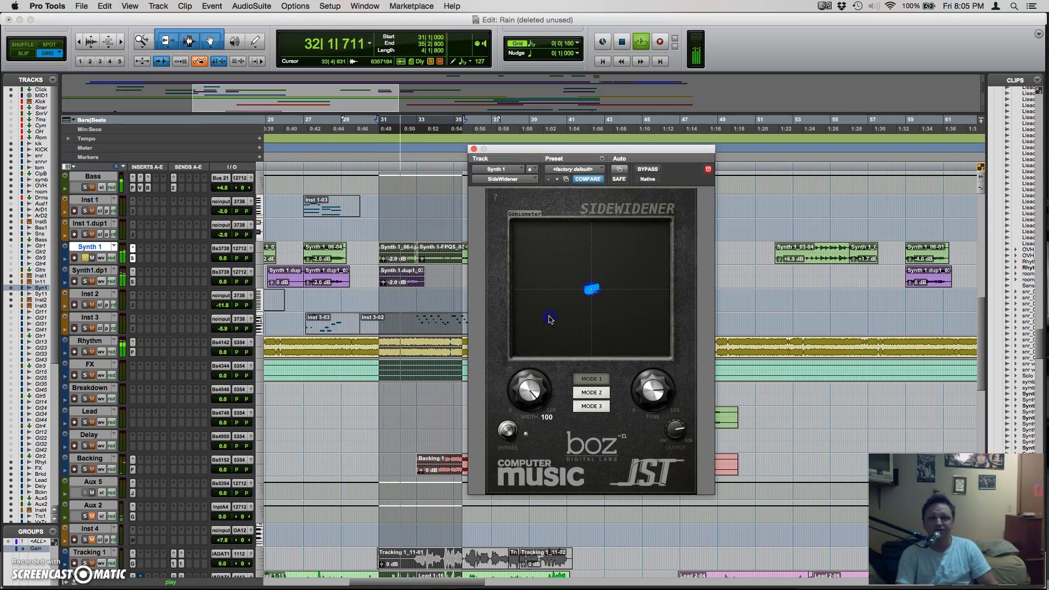
left_click_drag(519, 461, 504, 540)
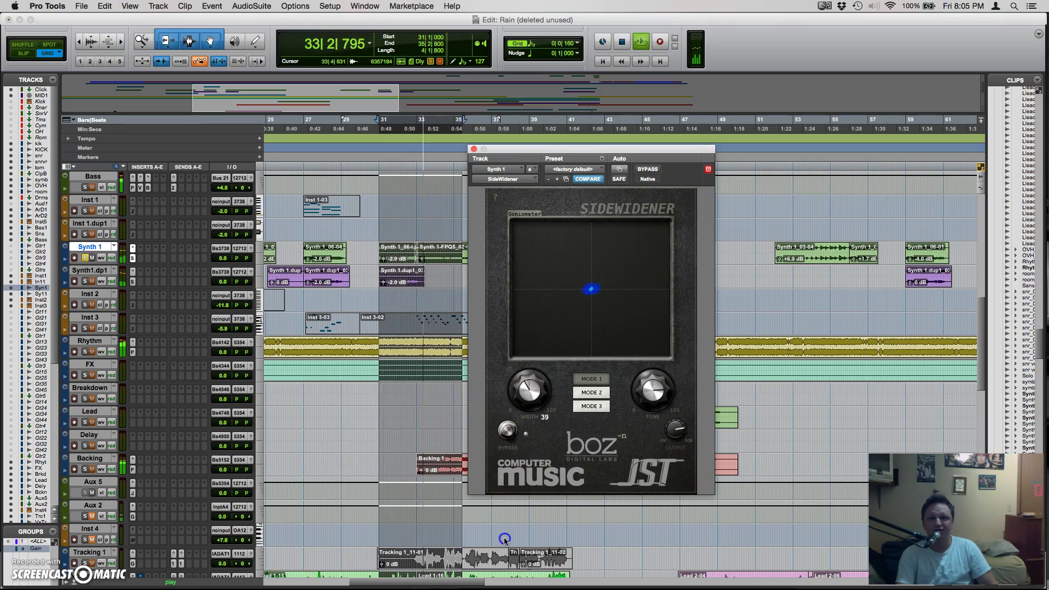
Step: Compare Mode 1, Mode 2 and Mode 3 in SideWidener during playback, ending on Mode 1
left_click(603, 379)
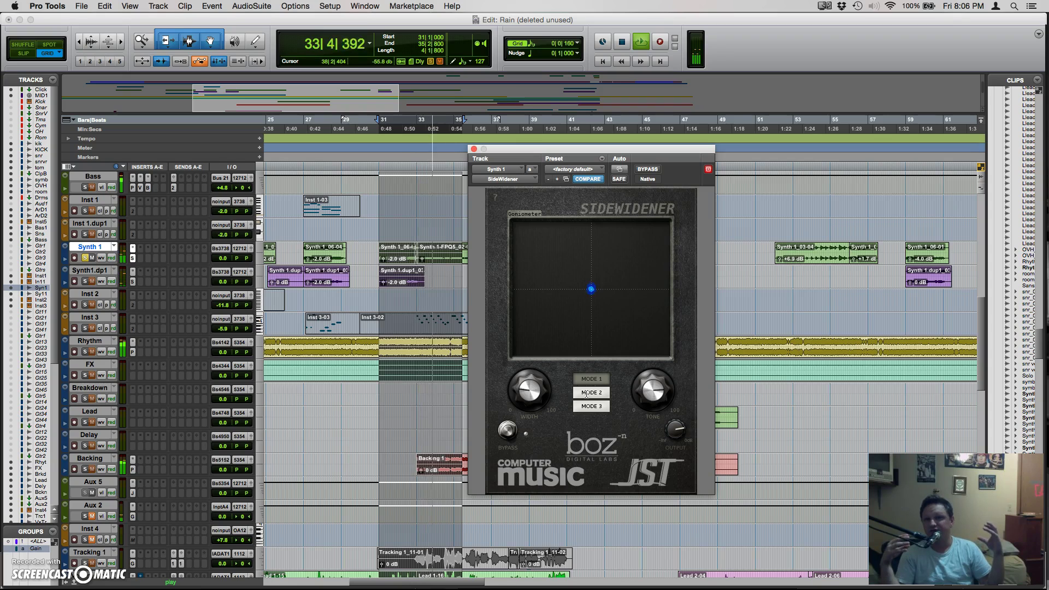
left_click(585, 393)
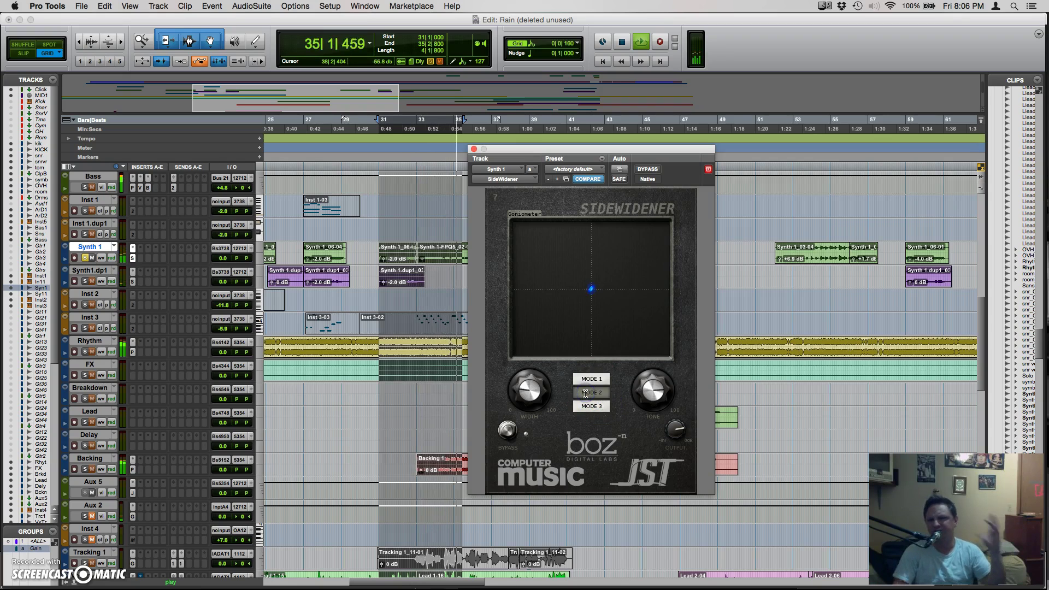
left_click(573, 384)
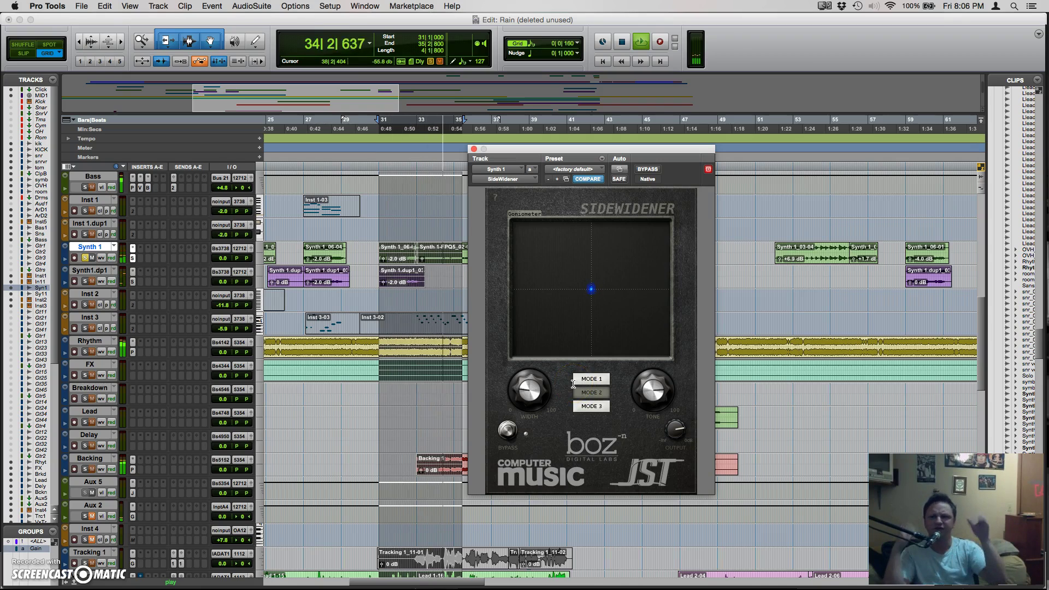
left_click(598, 407)
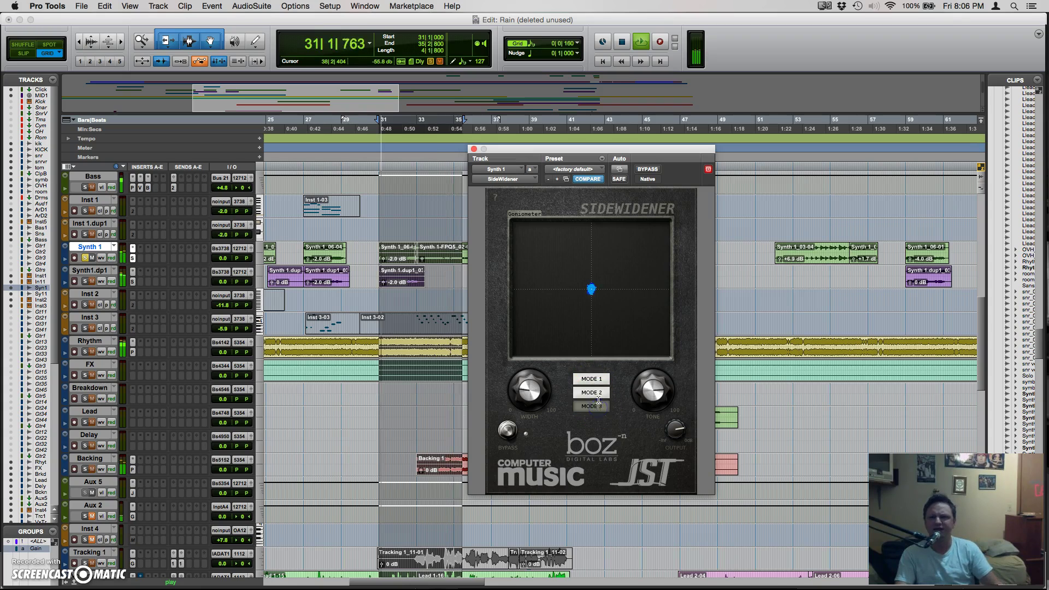
left_click(594, 378)
left_click(595, 393)
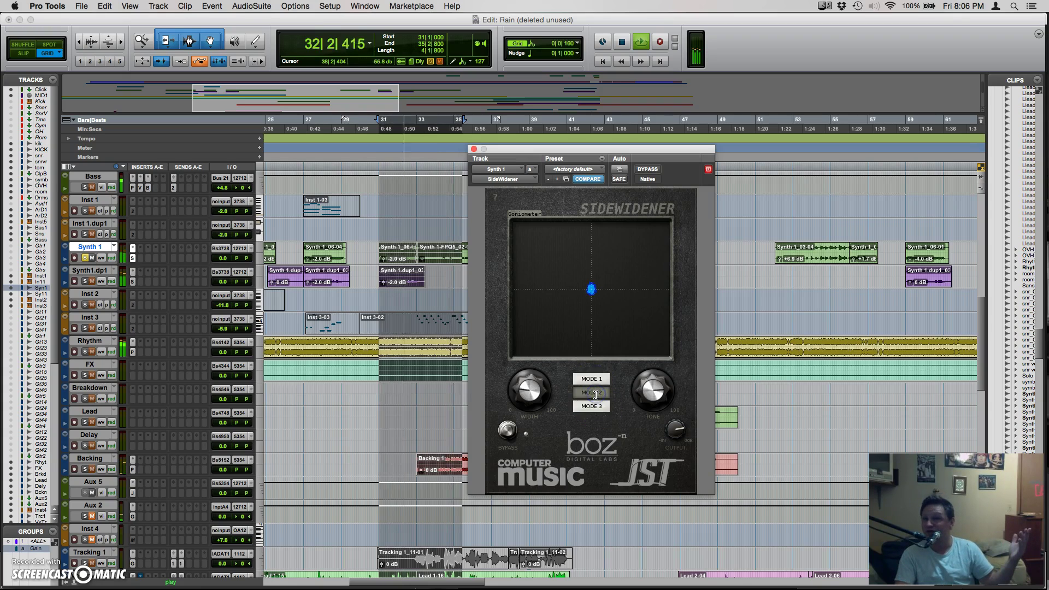
left_click(589, 407)
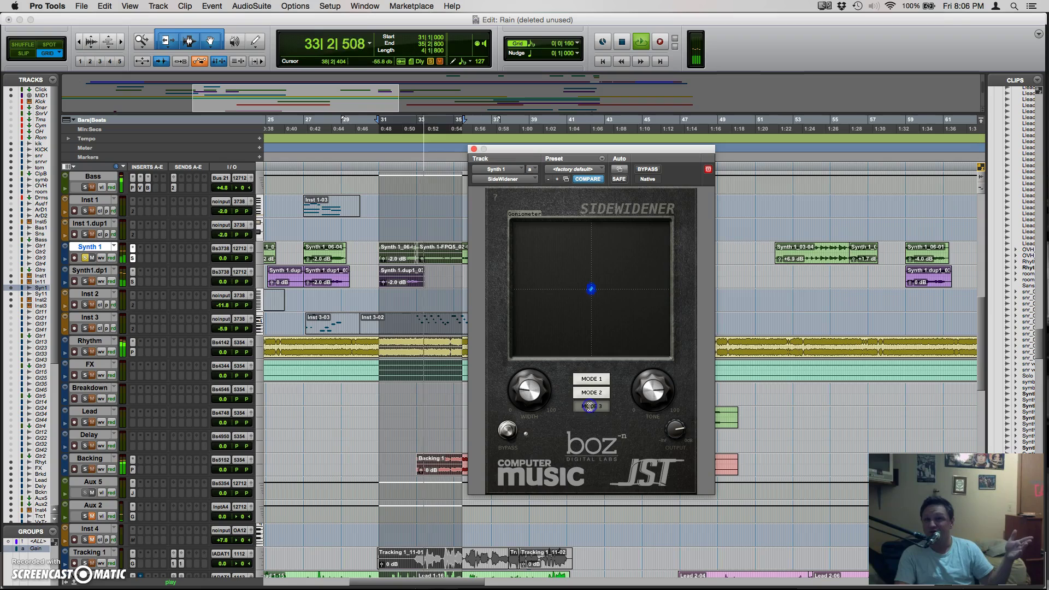
left_click(591, 379)
Step: Raise SideWidener's Width and try Tone values of 55, 38, 0 and 99 in Mode 1
left_click(654, 423)
left_click_drag(654, 406, 655, 561)
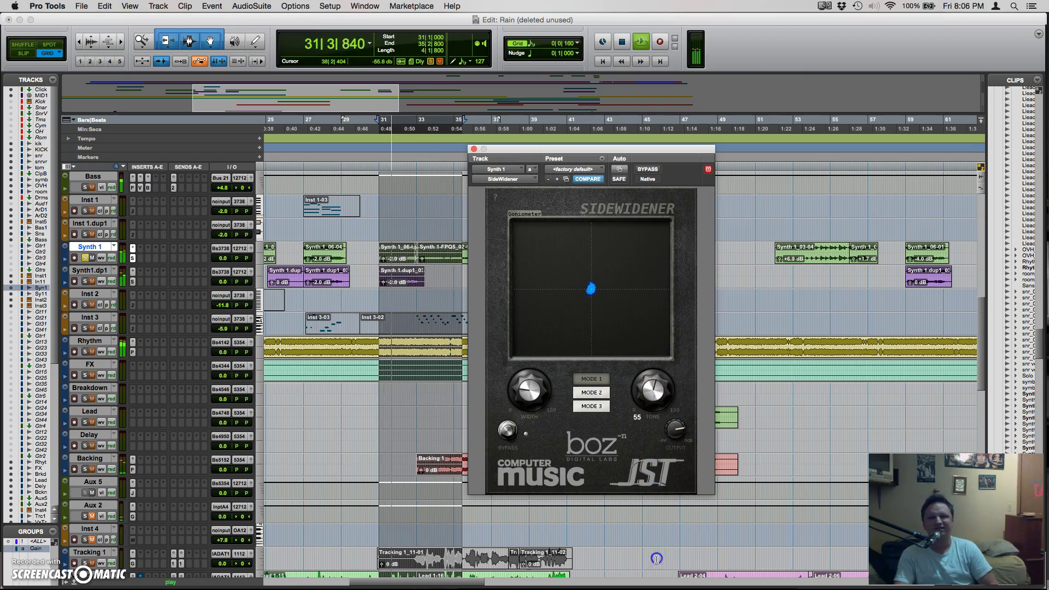
left_click_drag(542, 417, 596, 197)
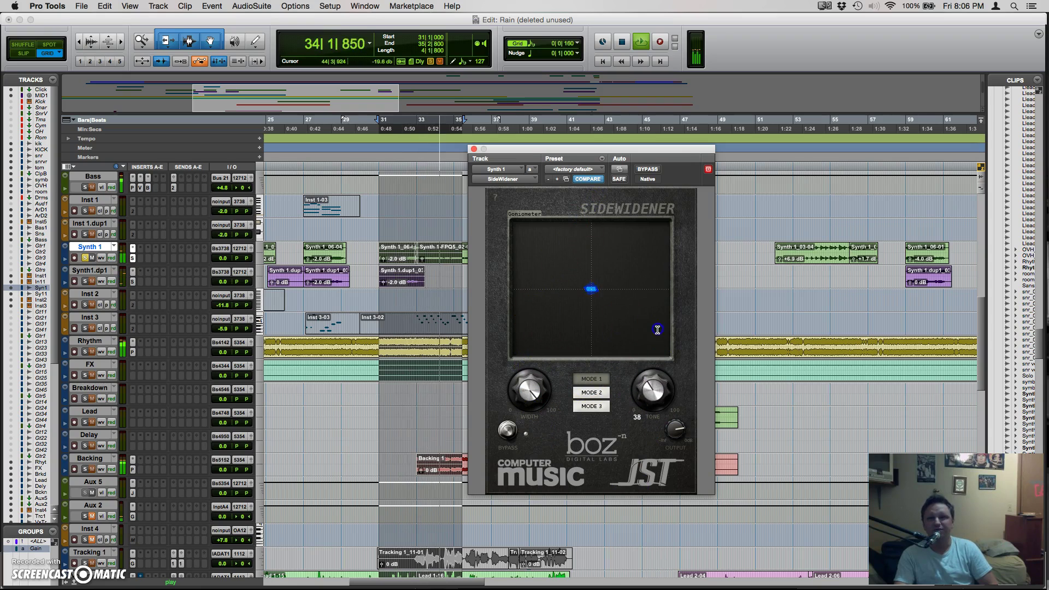
left_click_drag(661, 326, 662, 440)
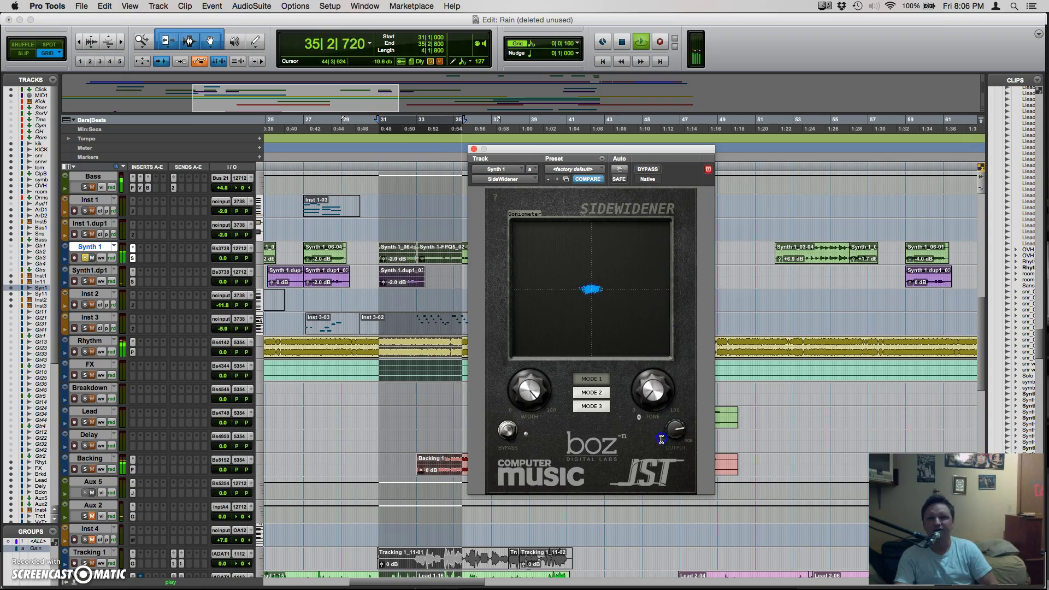
left_click_drag(654, 302, 651, 352)
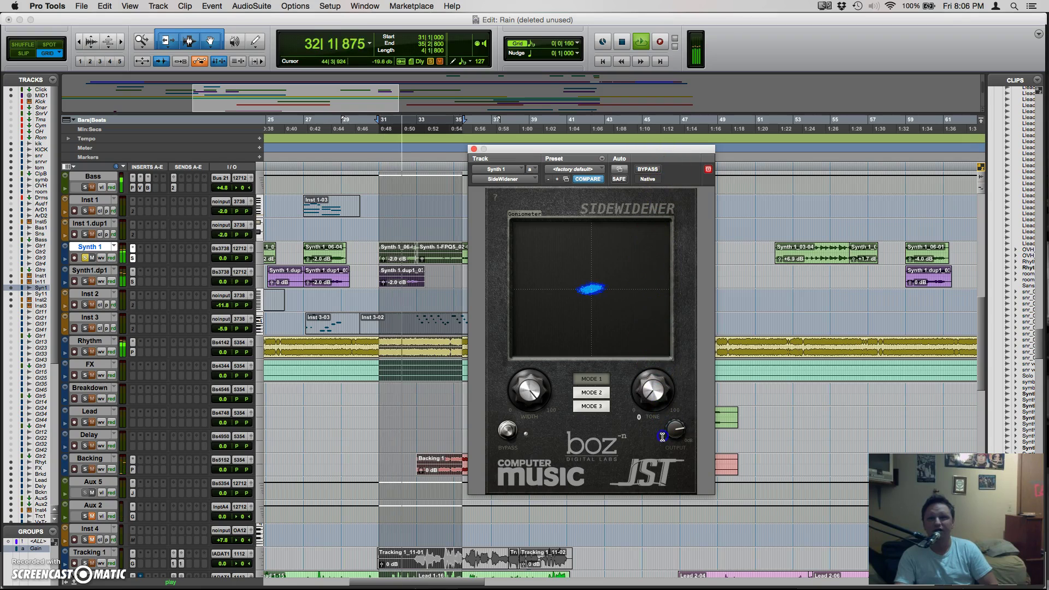
left_click_drag(667, 243, 666, 212)
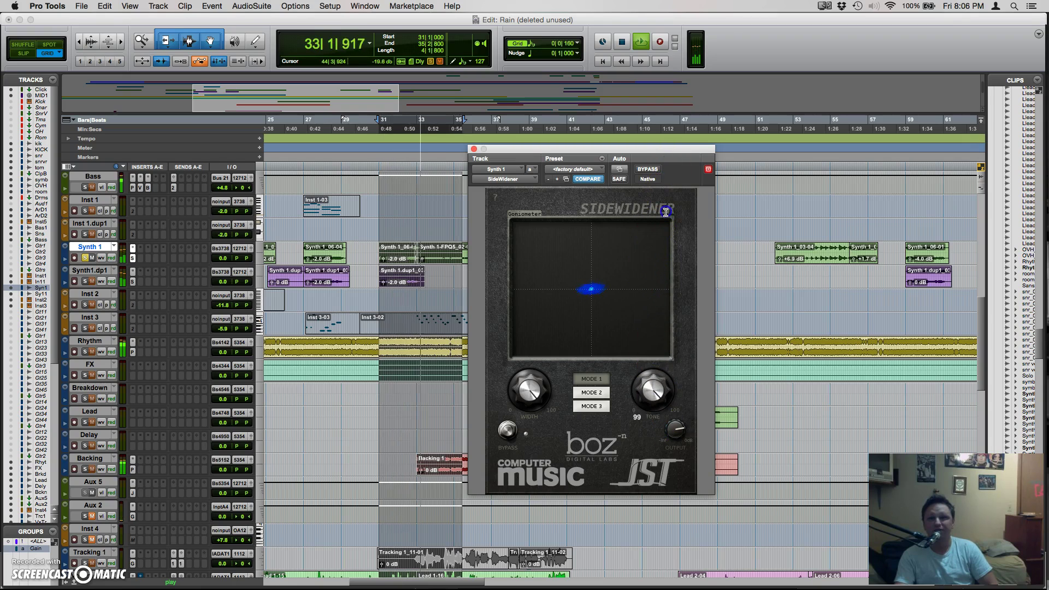
Step: Try other Tone amounts in SideWidener's Mode 2 and Mode 3, ending on Mode 3 with Tone at 22
left_click(591, 392)
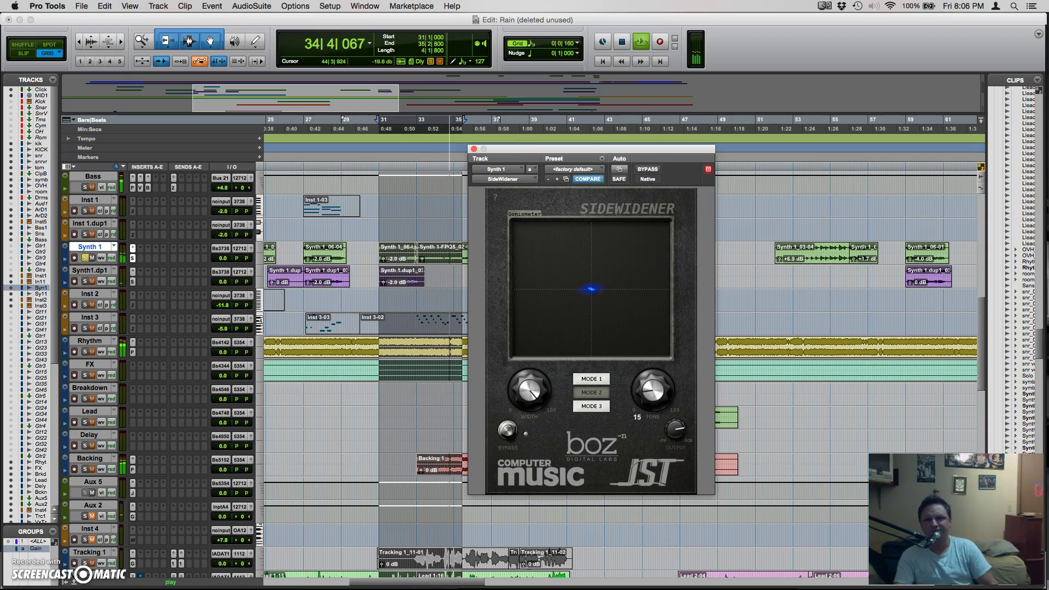
left_click(592, 407)
left_click_drag(669, 423, 684, 464)
left_click_drag(659, 264, 612, 288)
mouse_move(642, 328)
left_mouse_down()
mouse_move(620, 311)
mouse_move(632, 342)
left_mouse_up()
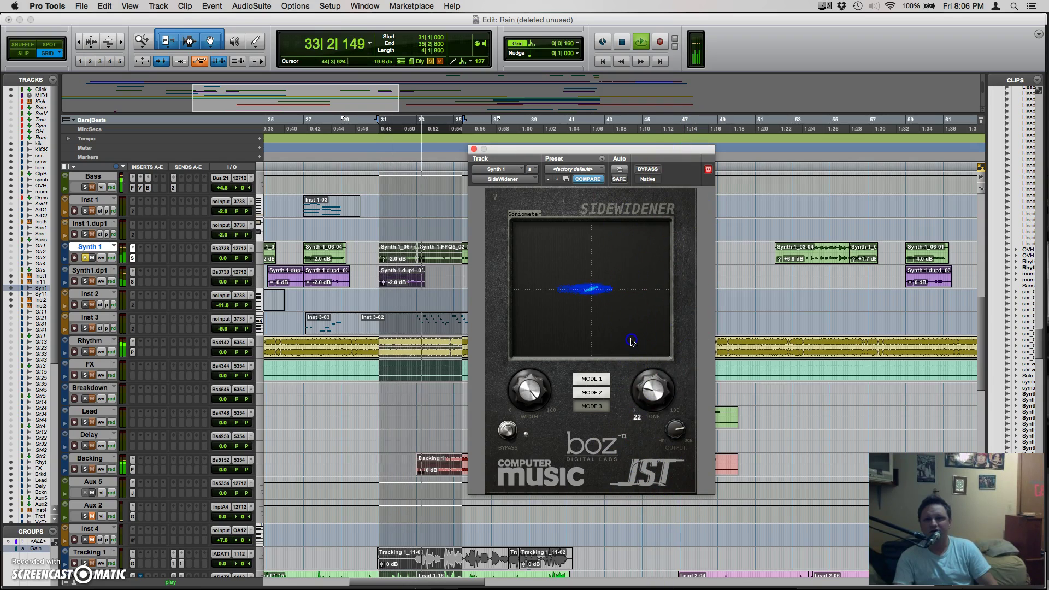
Step: Close SideWidener, clear the soloed synth tracks and stop playback
left_click(473, 149)
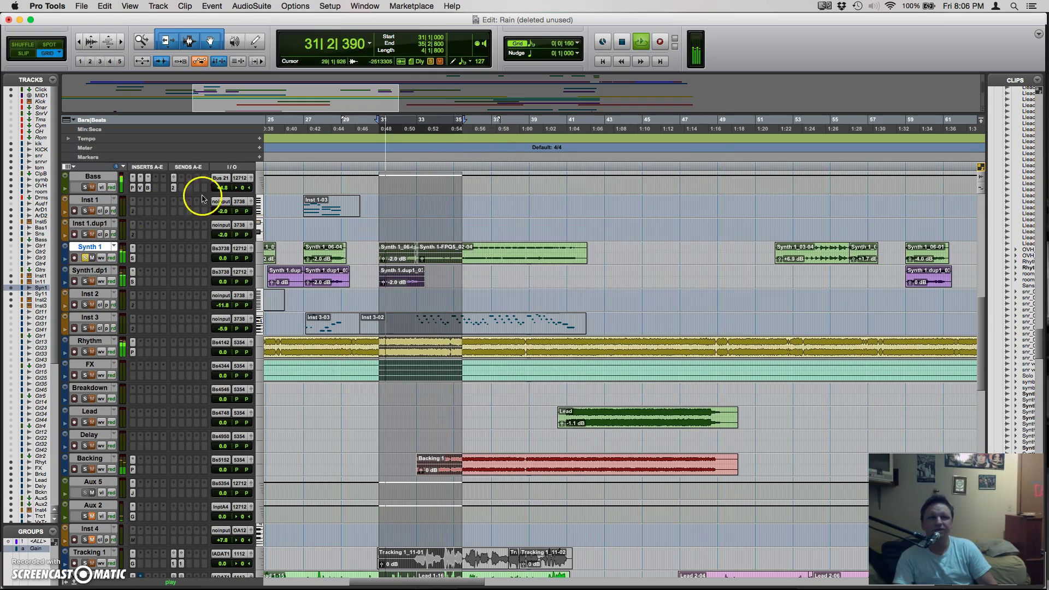
left_click(431, 61)
scroll(508, 230, "up", 1)
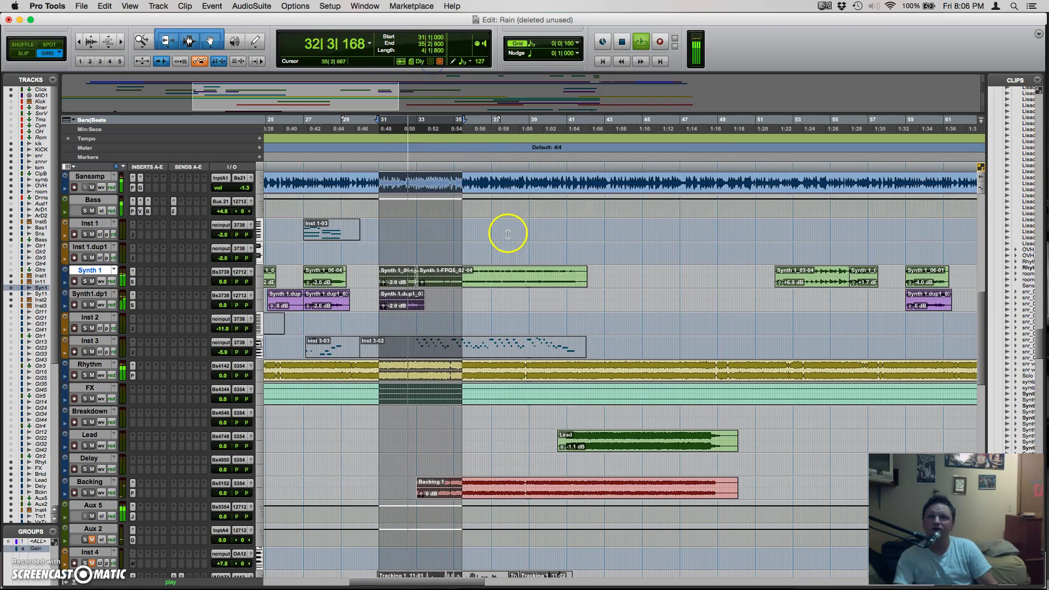
key("space")
Step: Shift the start of the raised Gain Reduction LoFi automation on VxTrckngd5 to about bar 109
scroll(335, 346, "down", 3)
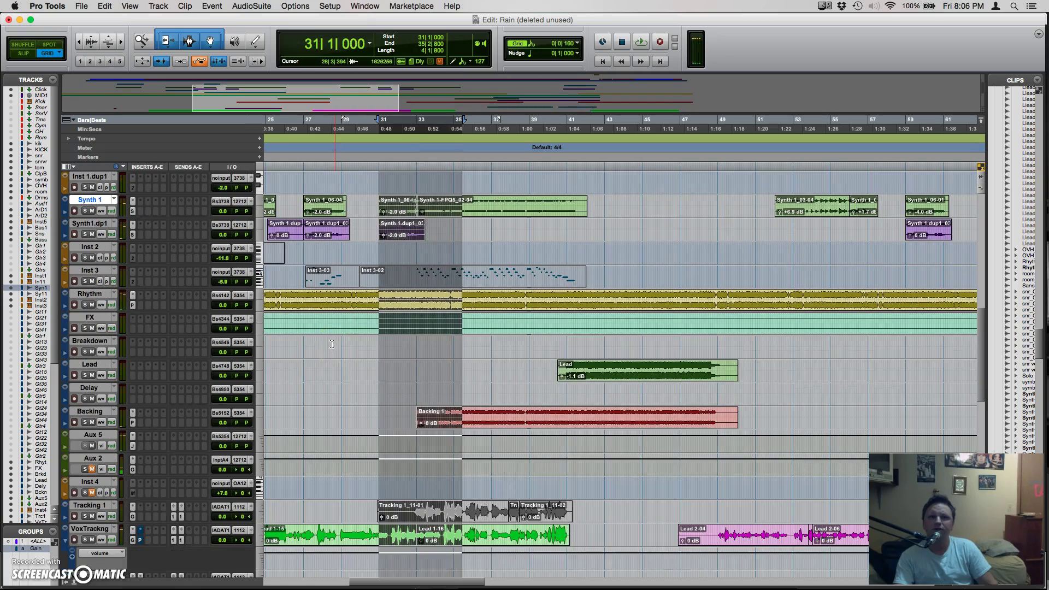
scroll(338, 350, "down", 10)
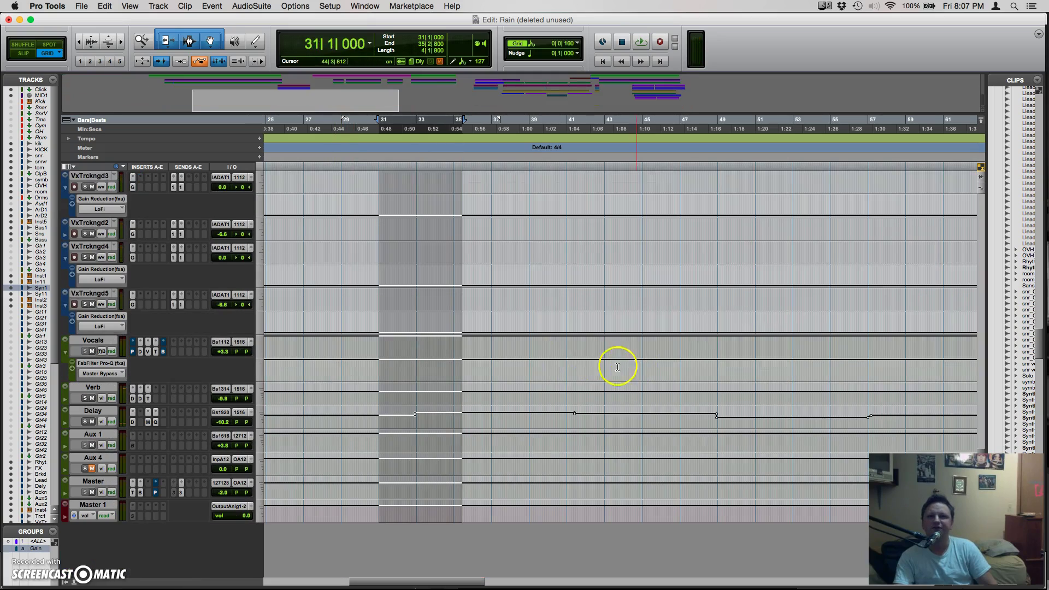
scroll(497, 251, "right", 10)
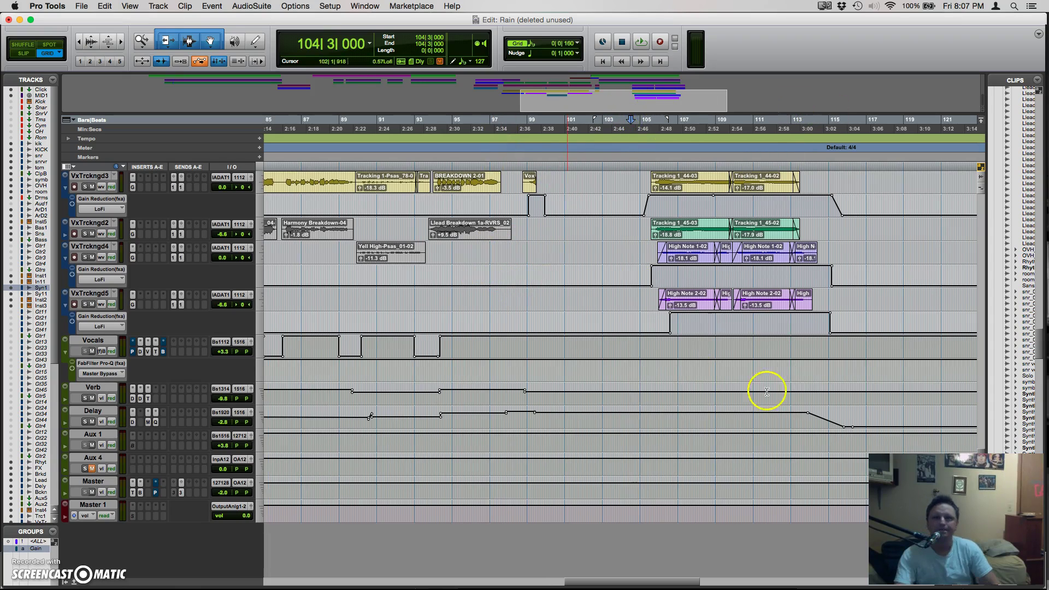
left_click(728, 314)
left_click_drag(671, 316, 710, 344)
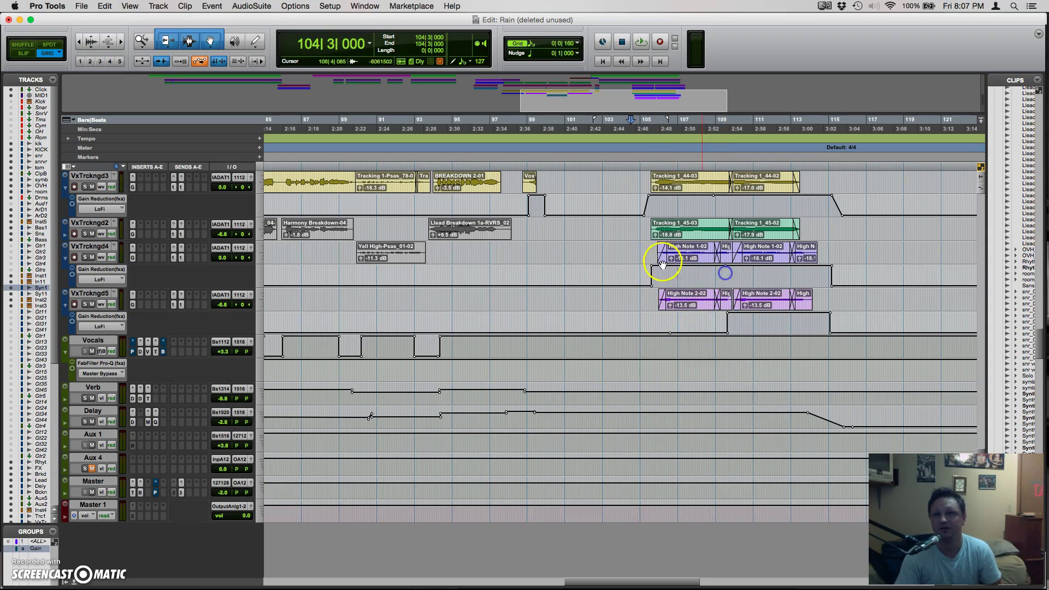
Step: Shift the start of VxTrckngd4's raised LoFi automation to about bar 109 and delete the leftover breakpoint near bar 105
left_click_drag(655, 269, 886, 408)
left_click_drag(649, 286, 740, 323)
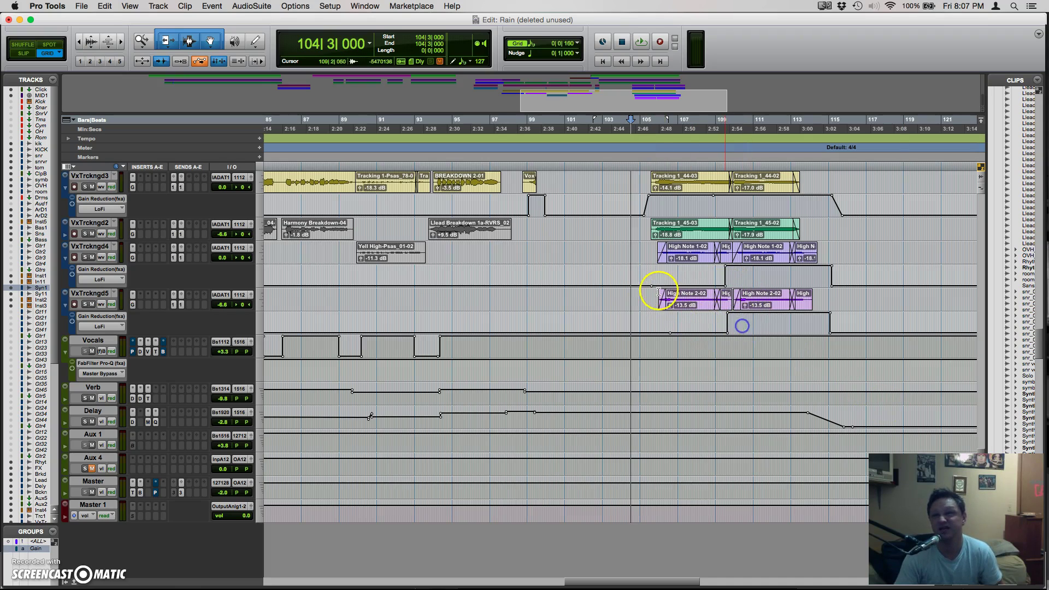
left_click(651, 284)
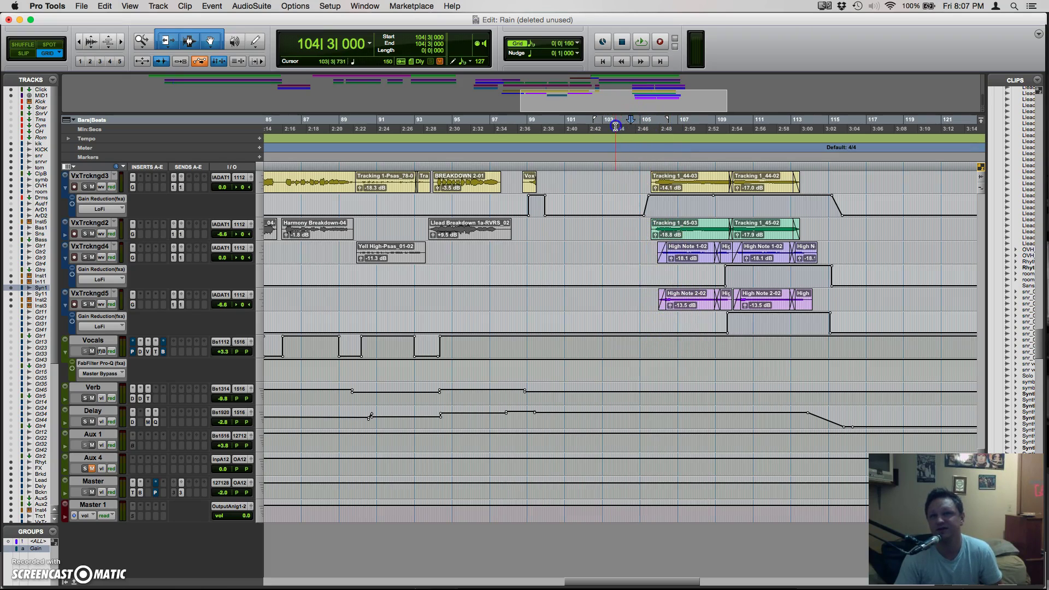
Step: Play from about bar 105 with VxTrckngd4 and VxTrckngd5 soloed and VxTrckngd5's Gain Reduction open
left_click(650, 138)
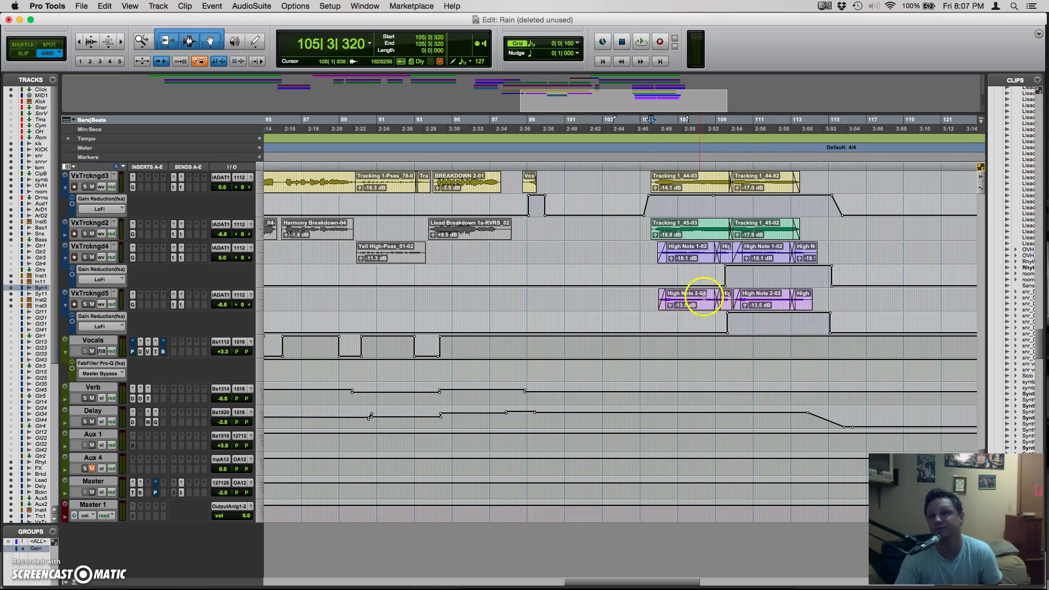
left_click(648, 141)
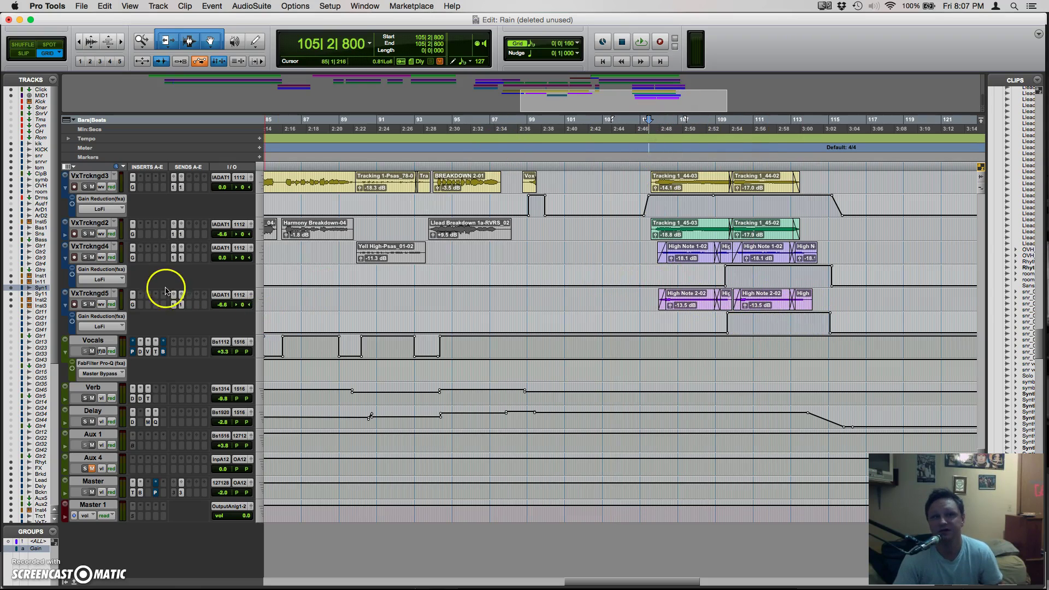
left_click(134, 305)
key("space")
left_click_drag(89, 308, 86, 257)
left_click(86, 256)
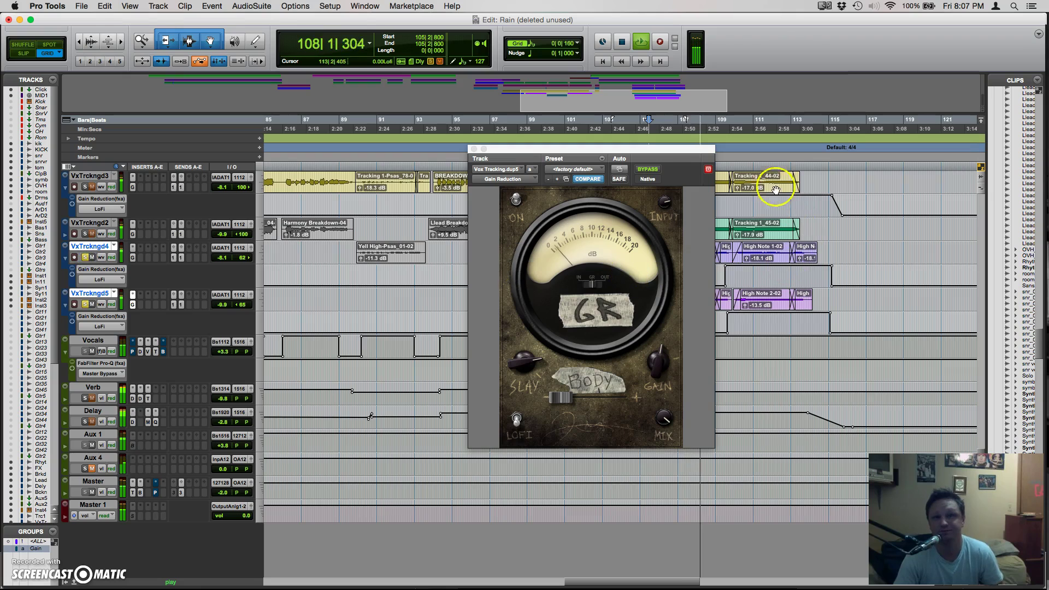
Step: Replay the soloed vocals from 105|1|480 with the Gain Reduction window moved off their clips, and close the plug-in when finished
key("space")
left_click_drag(635, 147, 514, 146)
left_click(643, 129)
key("space")
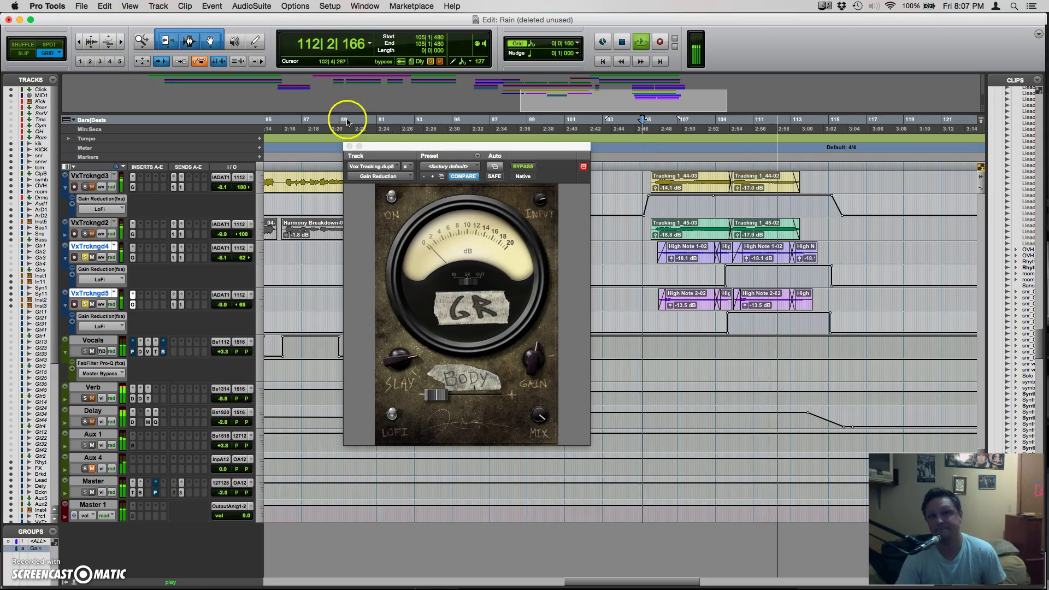
left_click(350, 146)
key("space")
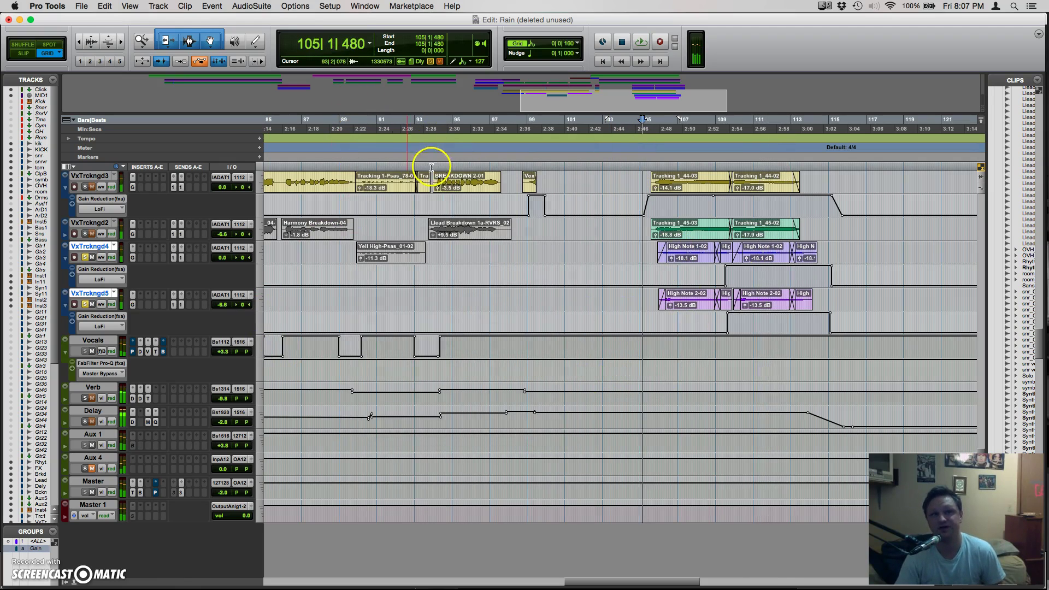
Step: Solo Vox Harm2 and audition it from 82|2|320 with its Gain Reduction plug-in open
scroll(432, 229, "up", 15)
scroll(421, 224, "left", 5)
left_click(431, 161)
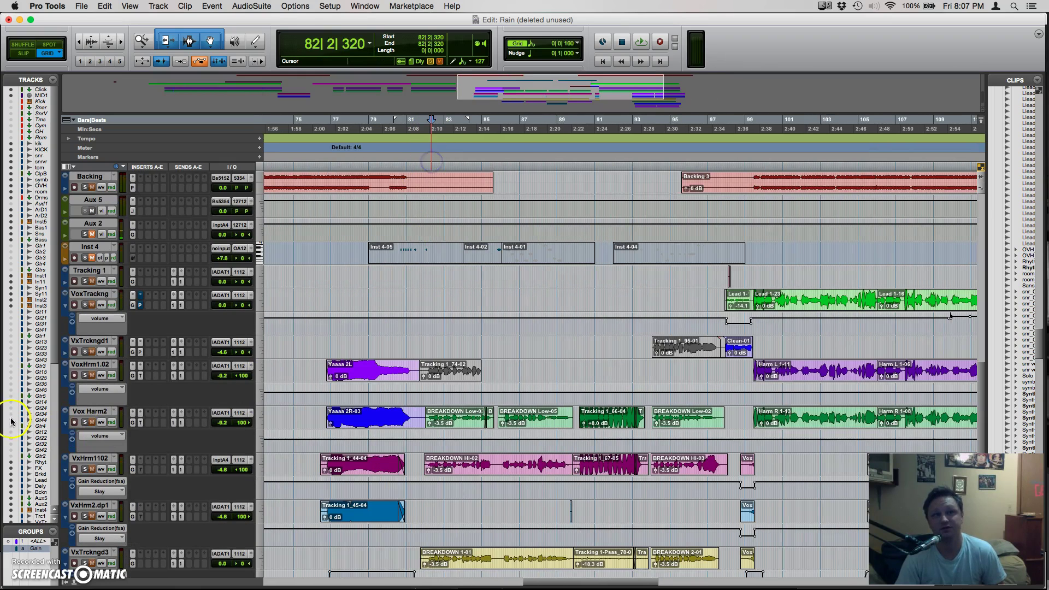
left_click(85, 423)
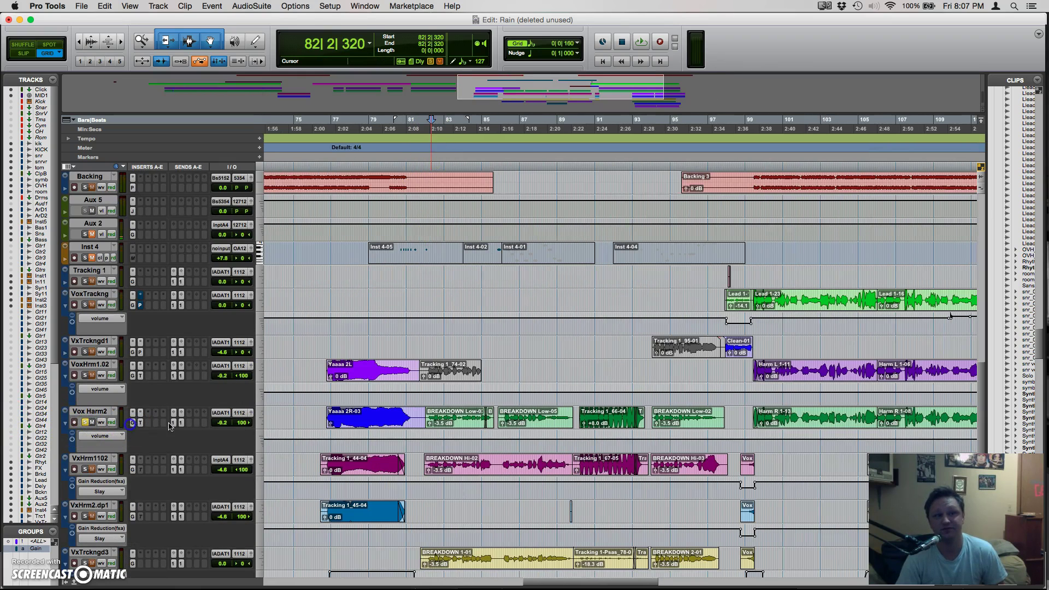
key("space")
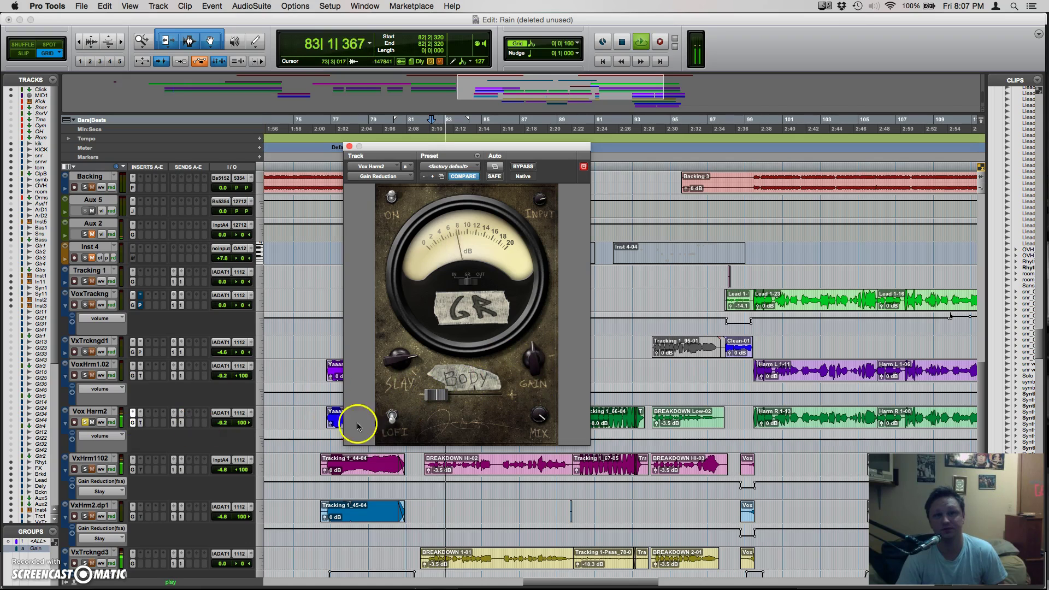
key("space")
Step: Play the session from 29|3|480 and solo VoxTrackng with its Gain Reduction plug-in open
scroll(286, 175, "left", 10)
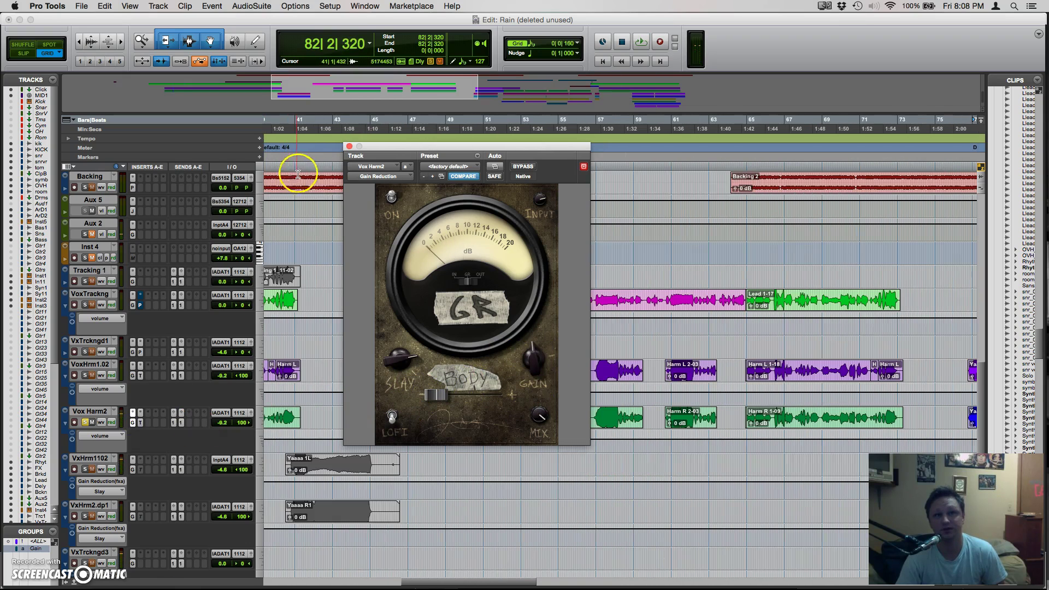
scroll(312, 146, "left", 4)
left_click(284, 146)
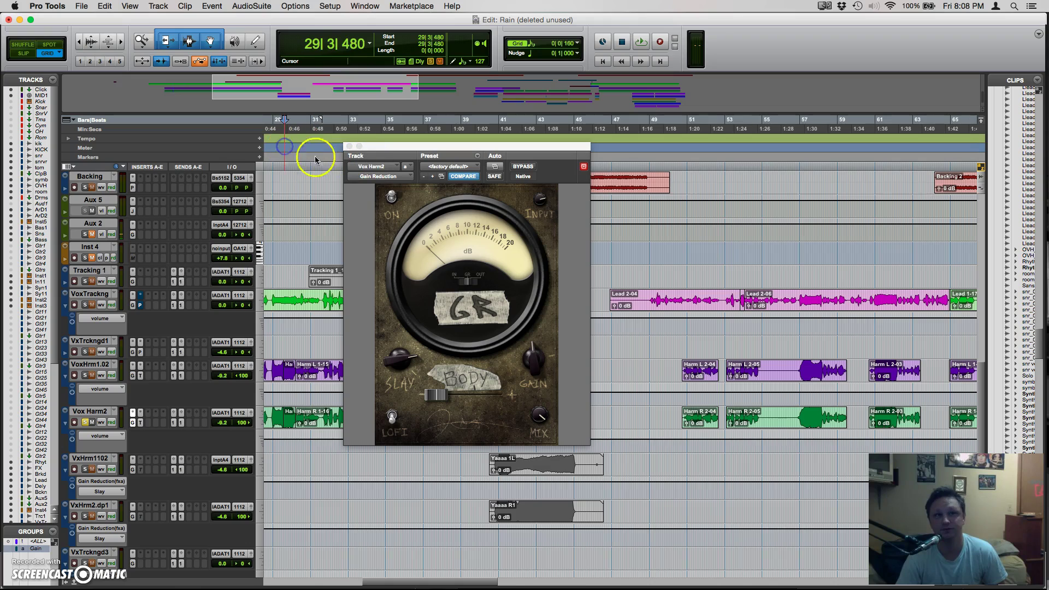
key("space")
scroll(82, 350, "down", 1)
left_click(84, 282)
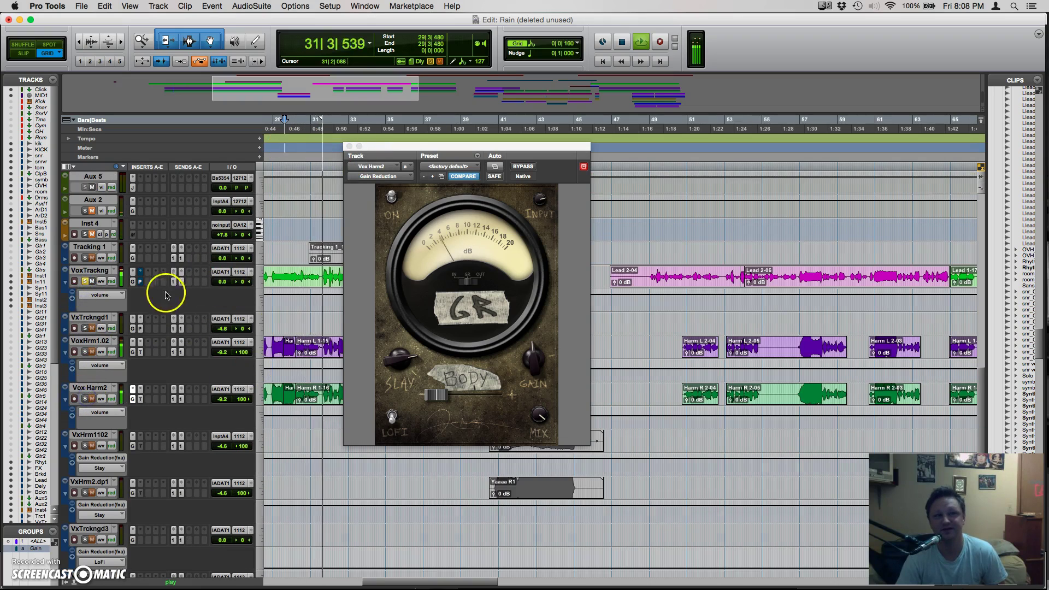
left_click(133, 273)
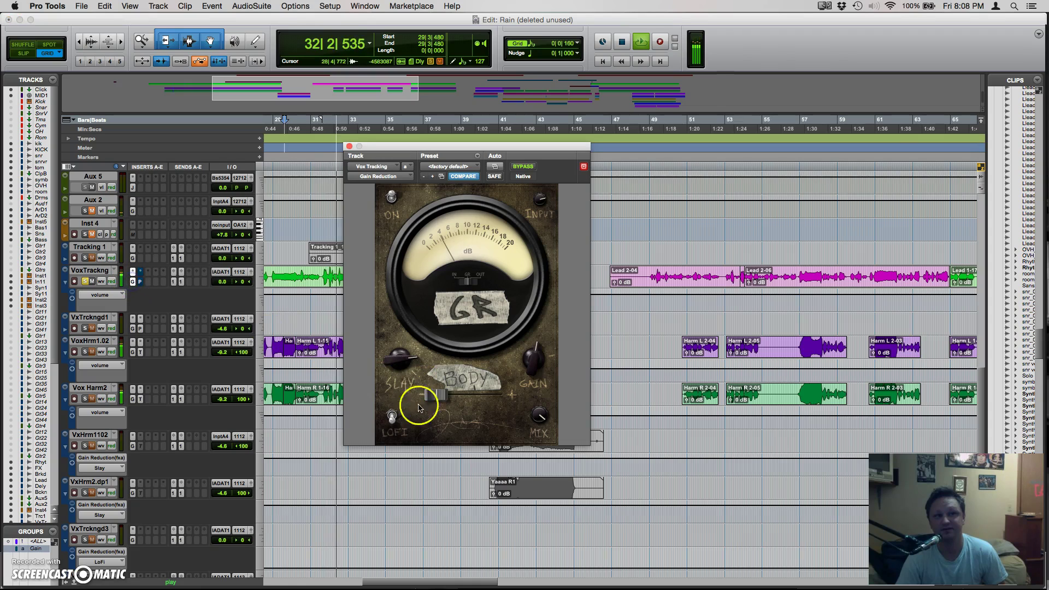
Step: Compare VoxTrackng's Gain Reduction LoFi switch on and off during soloed playback, and clear the track's solo
left_click(392, 416)
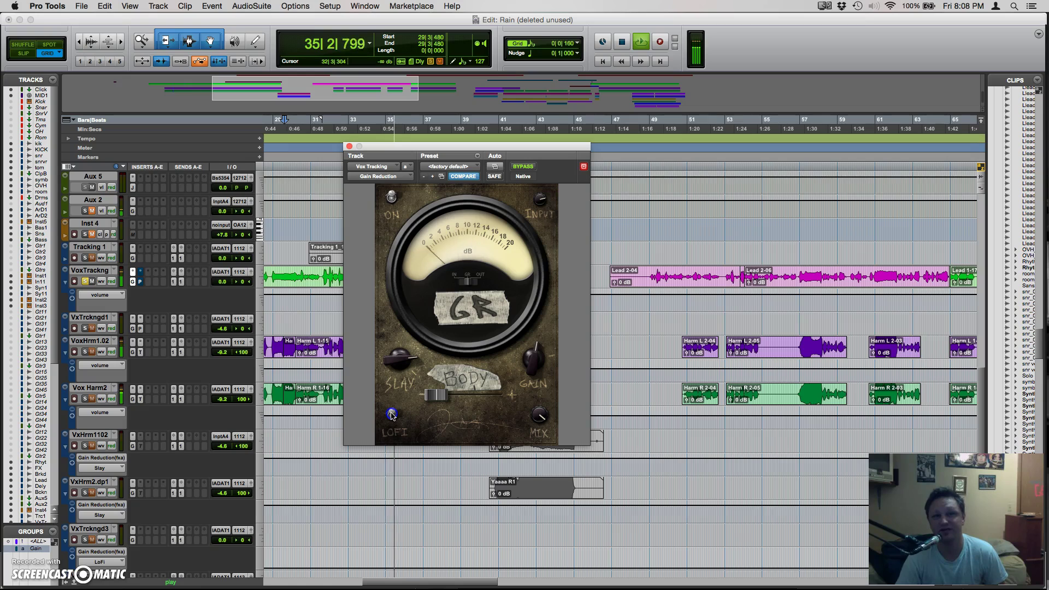
left_click(392, 415)
left_click(88, 282)
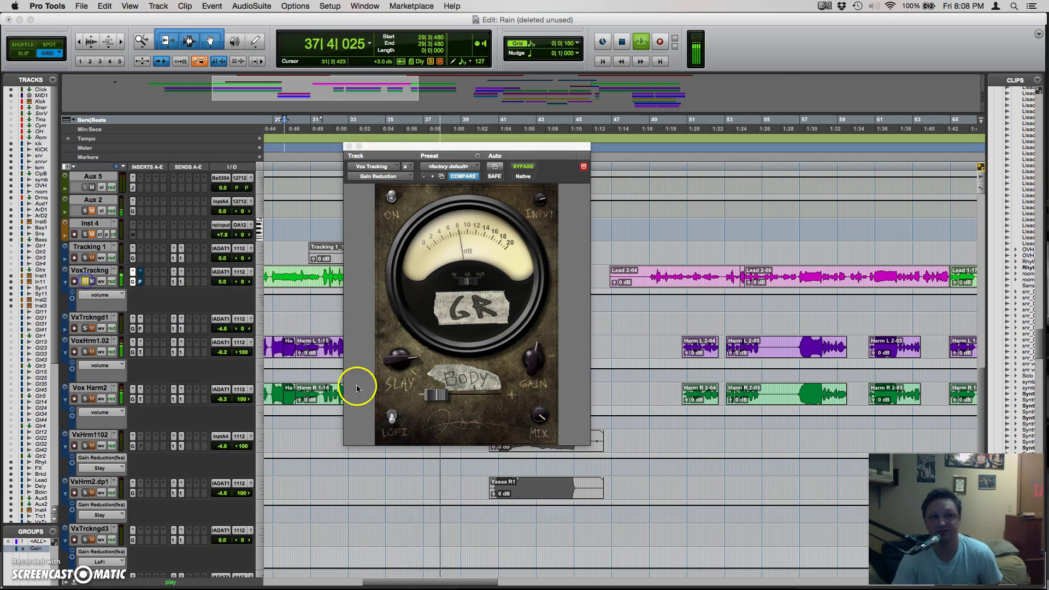
Step: Replay the full mix from 29|1|800 while toggling LoFi in VoxTrackng's Gain Reduction
left_click(277, 121)
left_click(398, 421)
key("space")
left_click(396, 412)
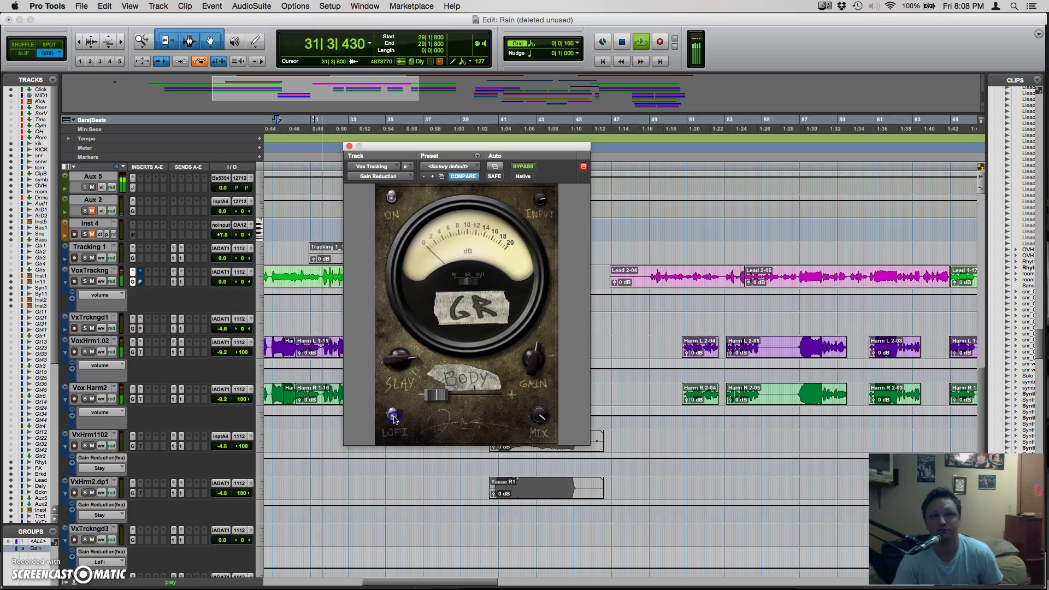
key("space")
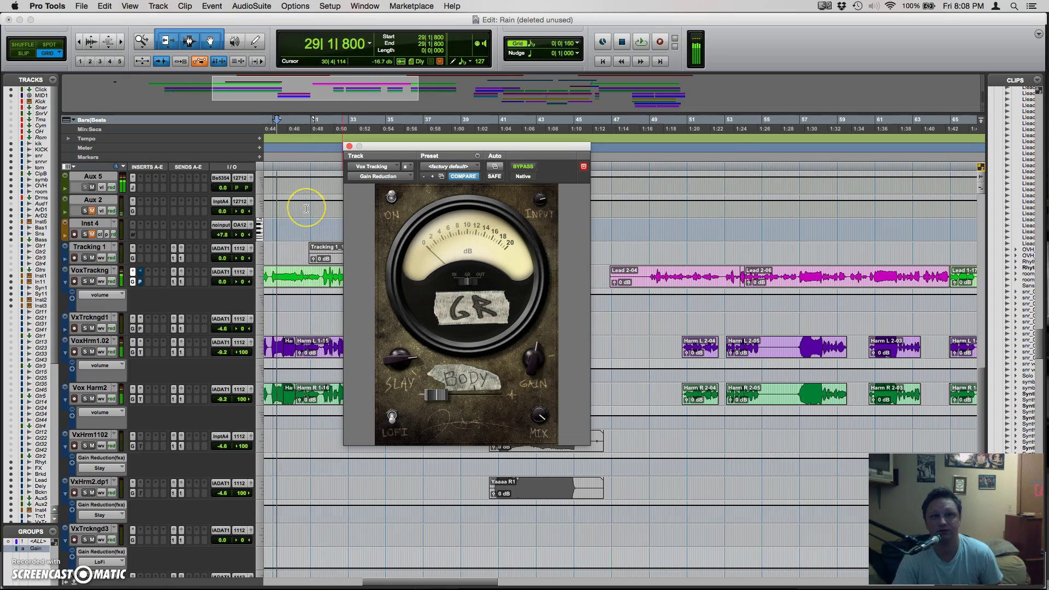
Step: Audition the earlier lead vocal section in the full mix from 16|3|480, toggling Gain Reduction's LoFi switch during playback
scroll(306, 209, "left", 5)
left_click(295, 146)
key("space")
left_click(393, 420)
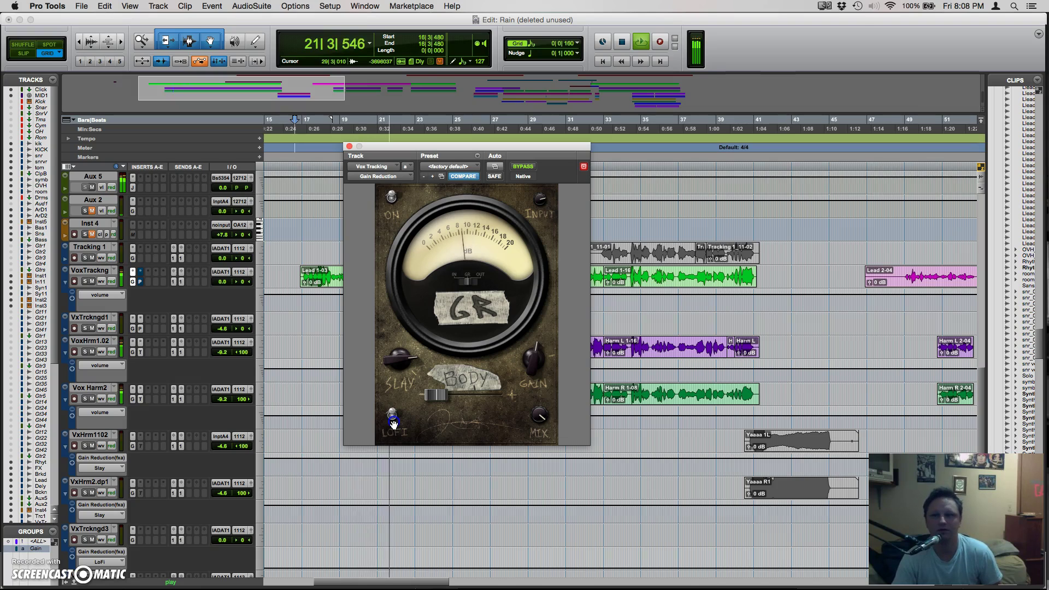
left_click(421, 410)
left_click(404, 381)
key("space")
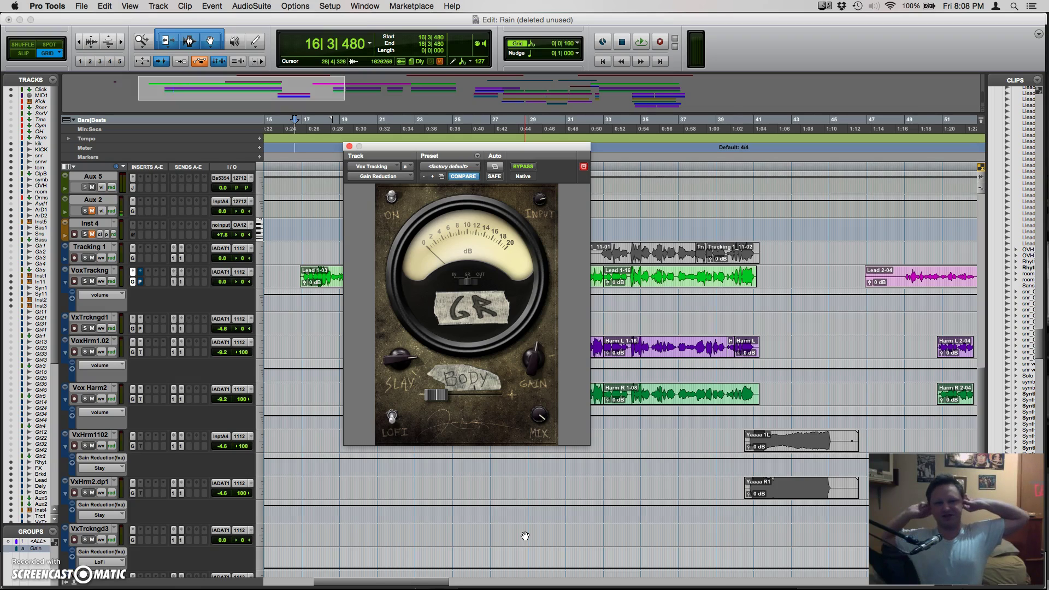
Step: Demonstrate the LoFi switch again with playback stopped, and close VoxTrackng's Gain Reduction window
left_click(394, 422)
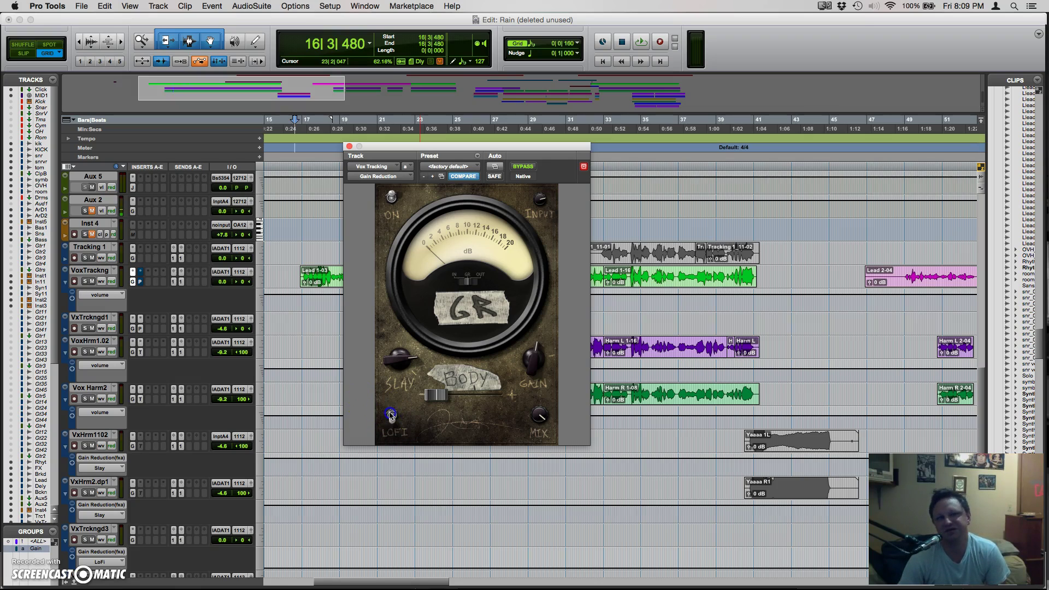
left_click(393, 417)
left_click(393, 415)
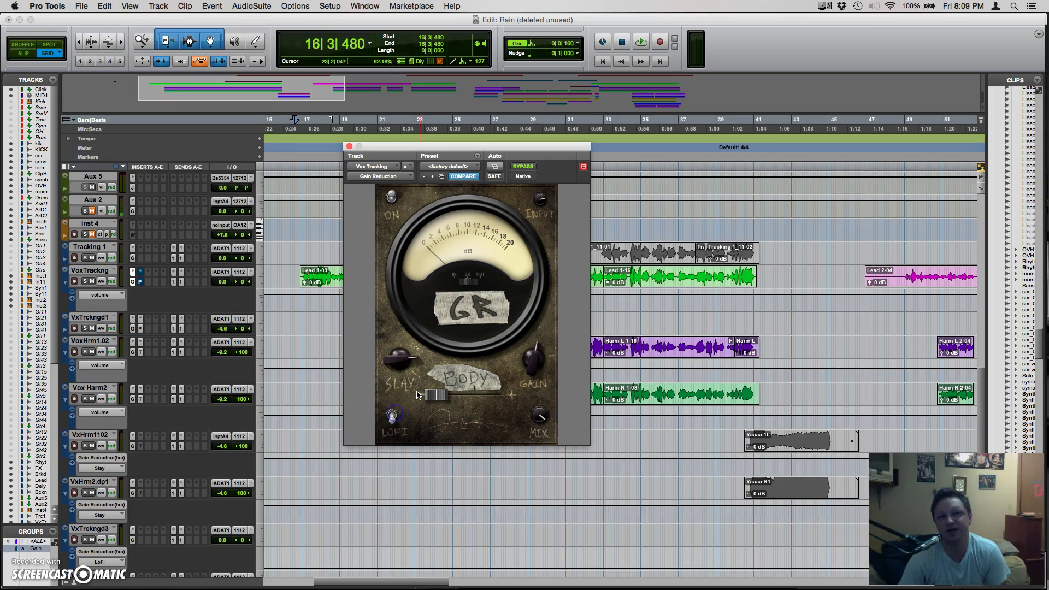
left_click(393, 416)
left_click(388, 127)
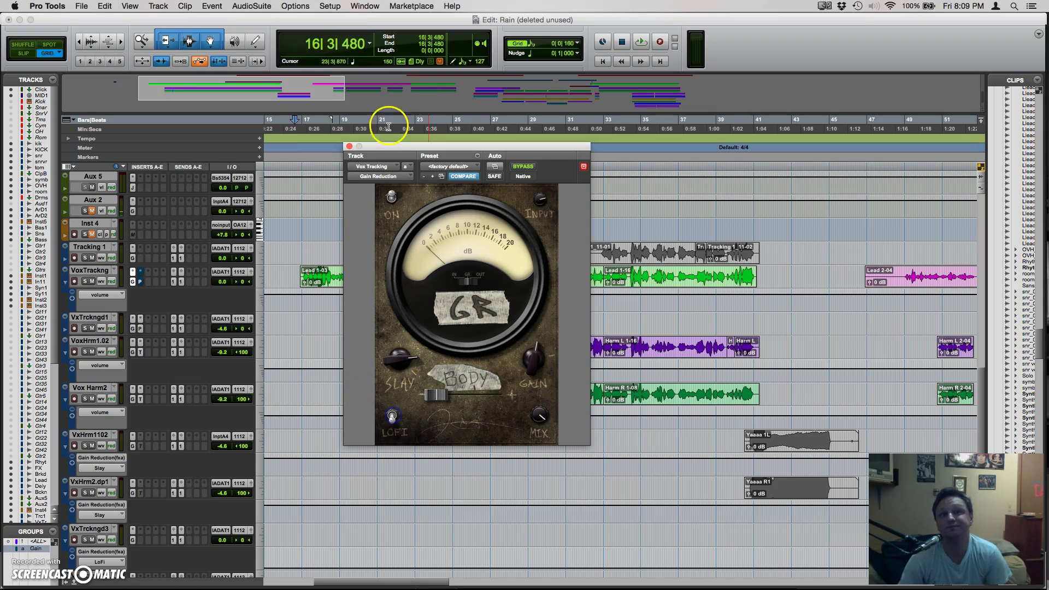
left_click(347, 148)
Step: Play the full mix from 17|1|320 while viewing the backing, lead and harmony vocal tracks, and stop playback
scroll(393, 156, "up", 2)
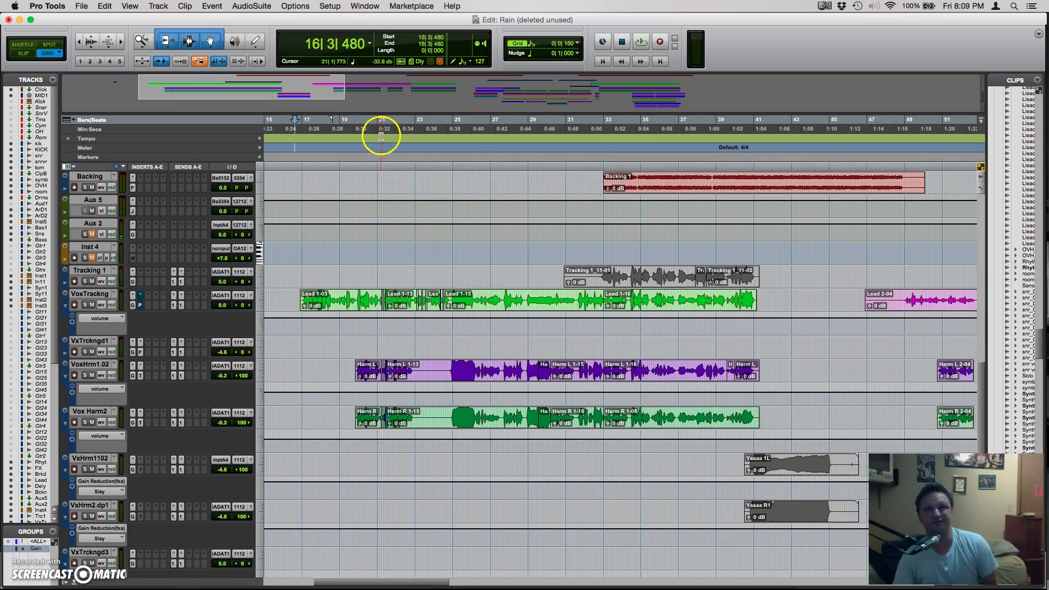
left_click(303, 131)
key("space")
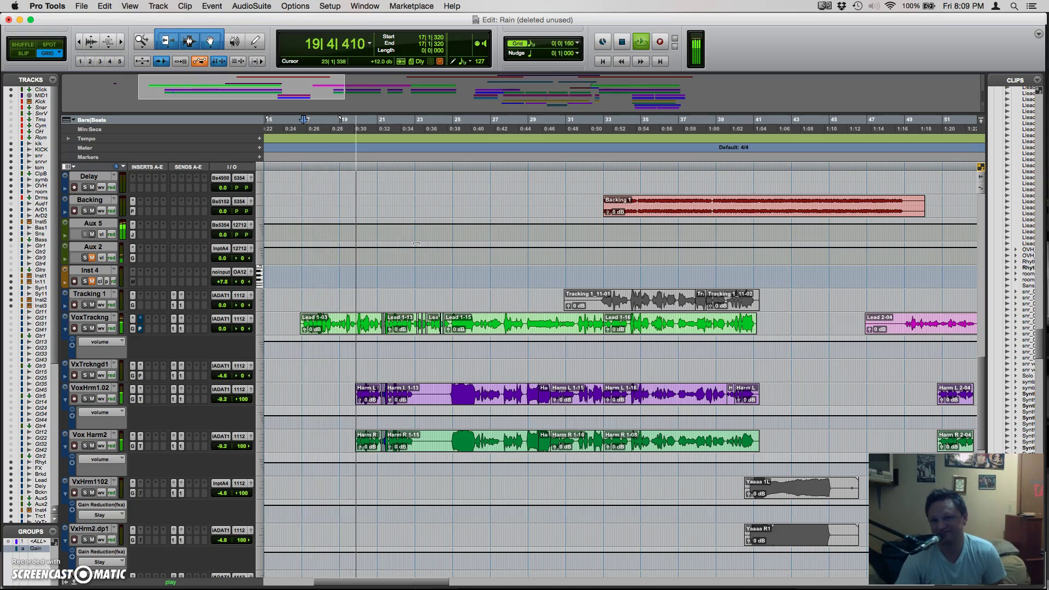
scroll(393, 355, "up", 4)
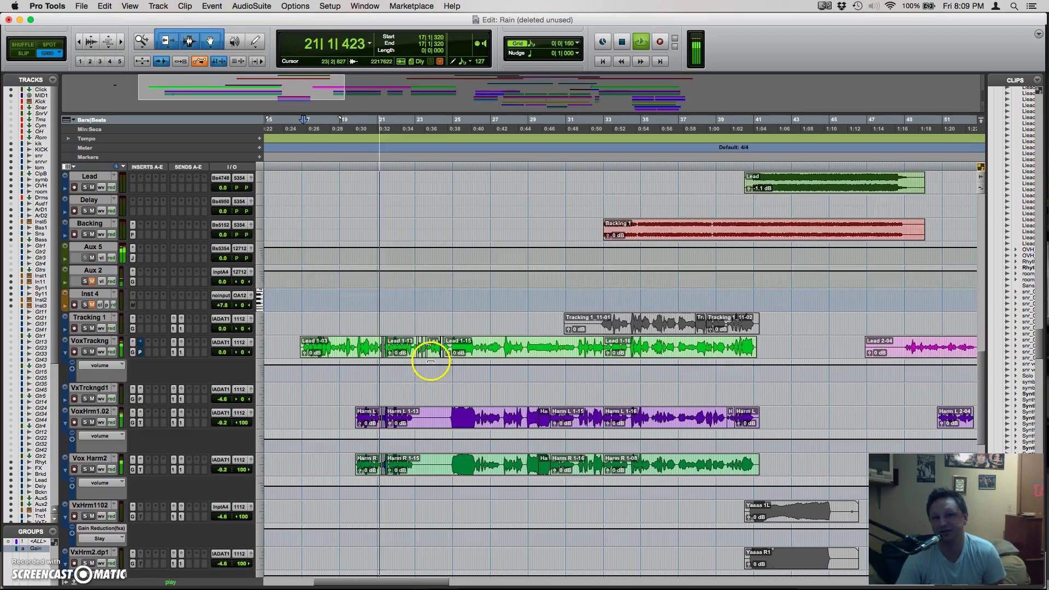
key("space")
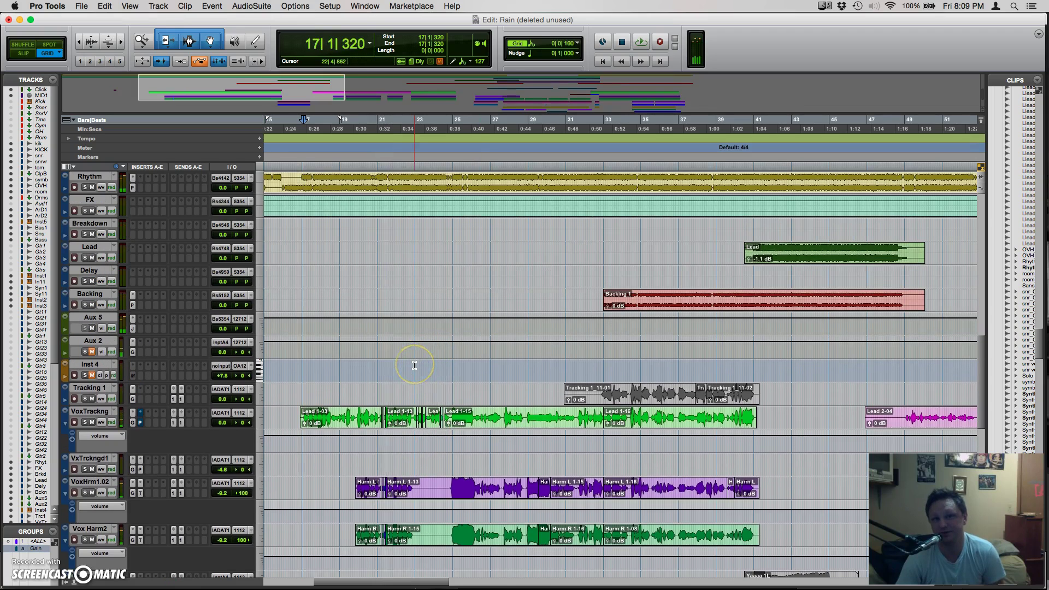
scroll(414, 365, "down", 3)
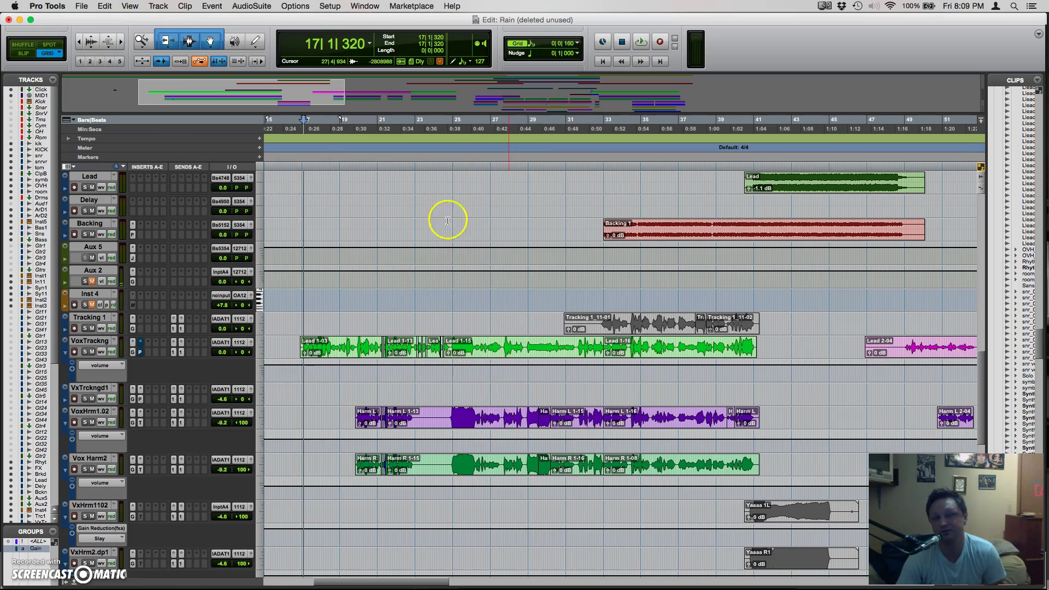
scroll(517, 237, "up", 1)
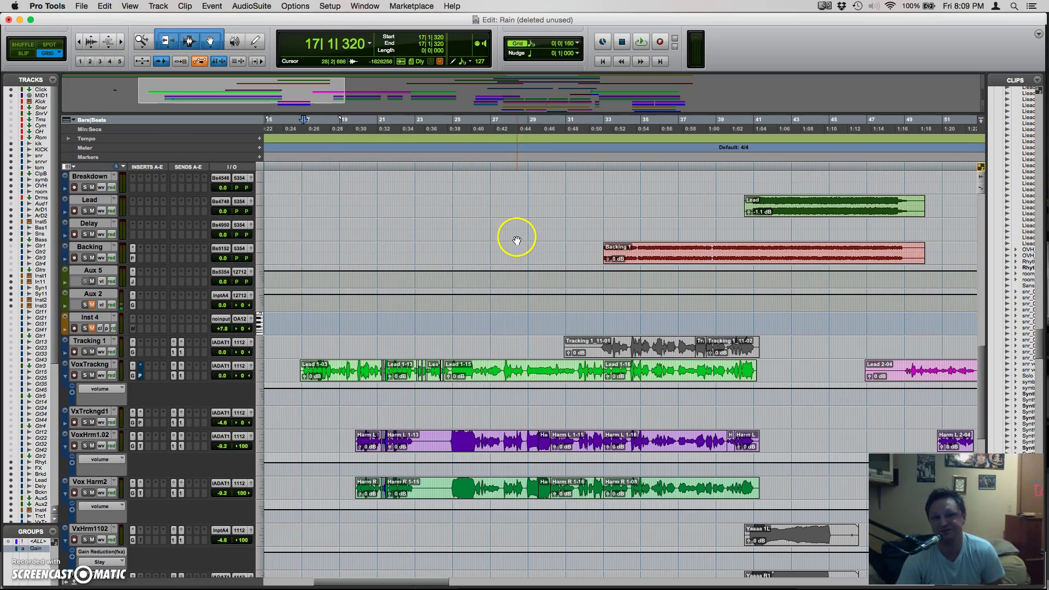
left_click(22, 548)
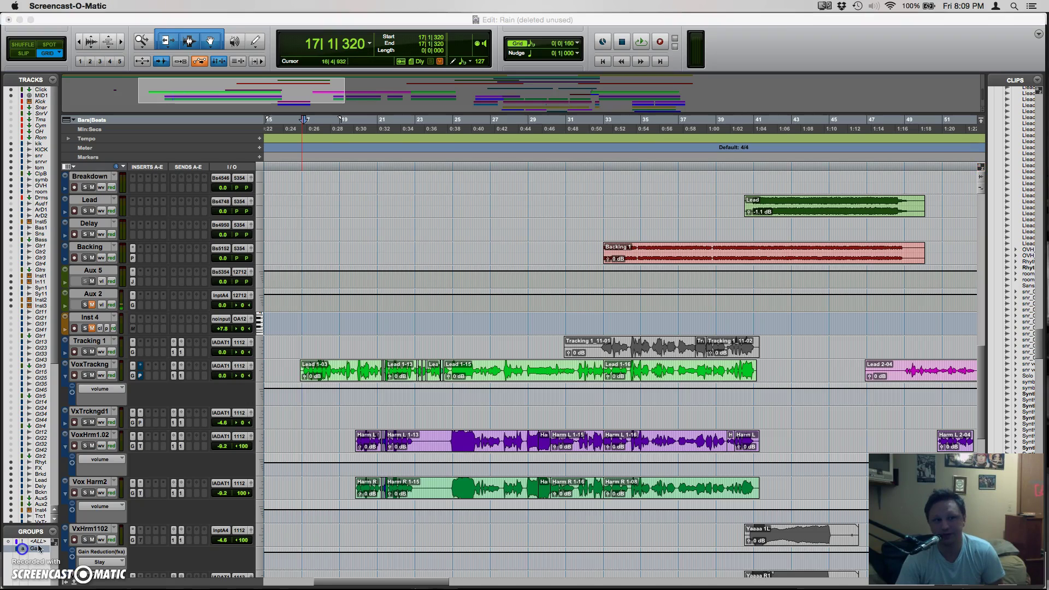